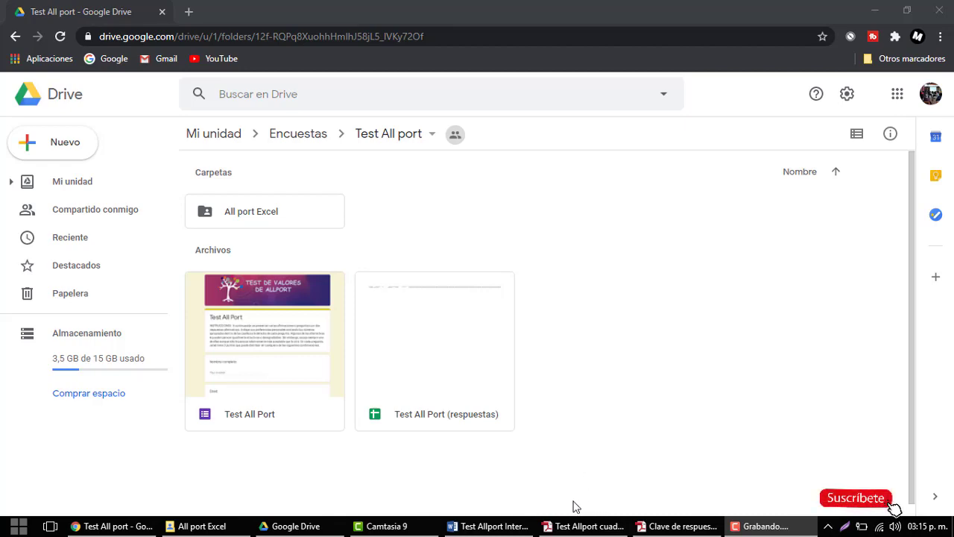
Page through the Test Allport cuadernillo booklet PDF in Adobe Reader
left_click(573, 526)
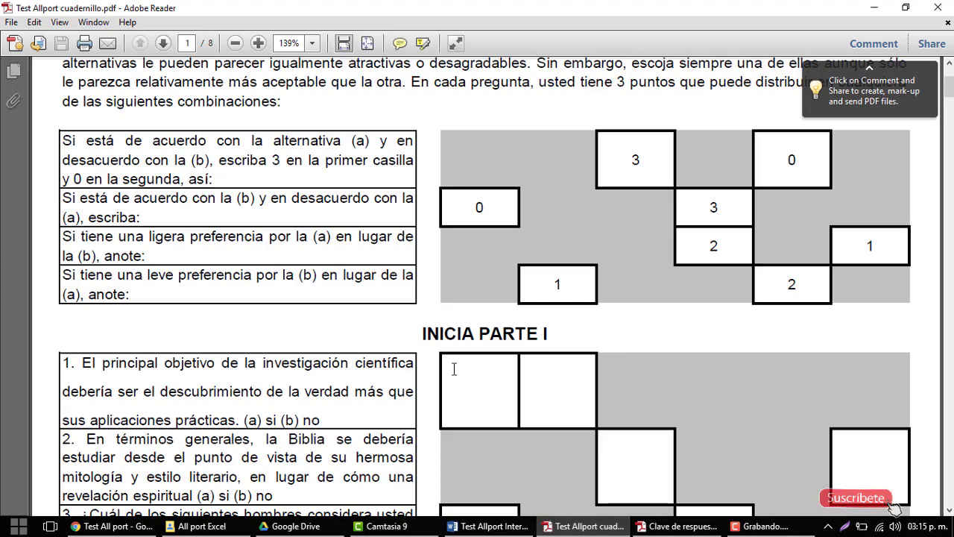
scroll(453, 370, "up", 4)
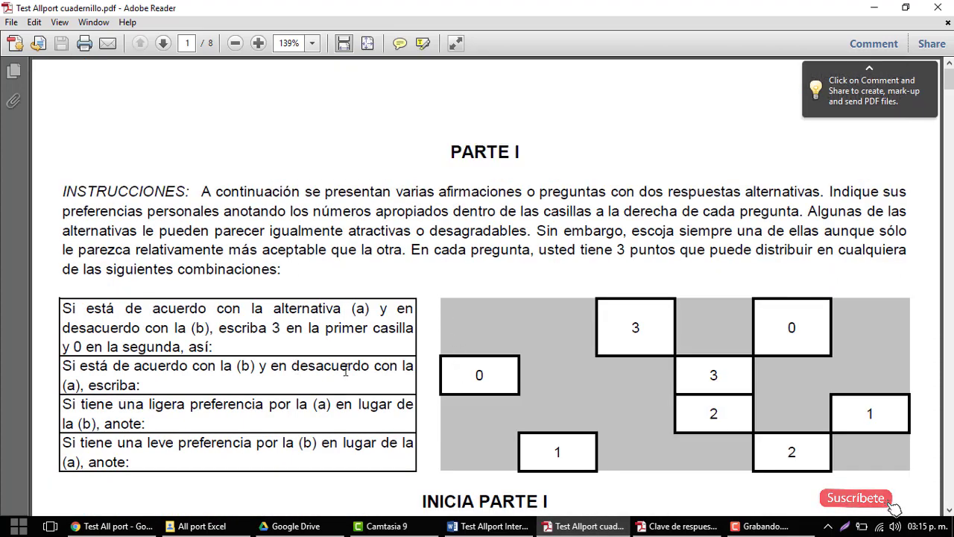
scroll(559, 349, "down", 3)
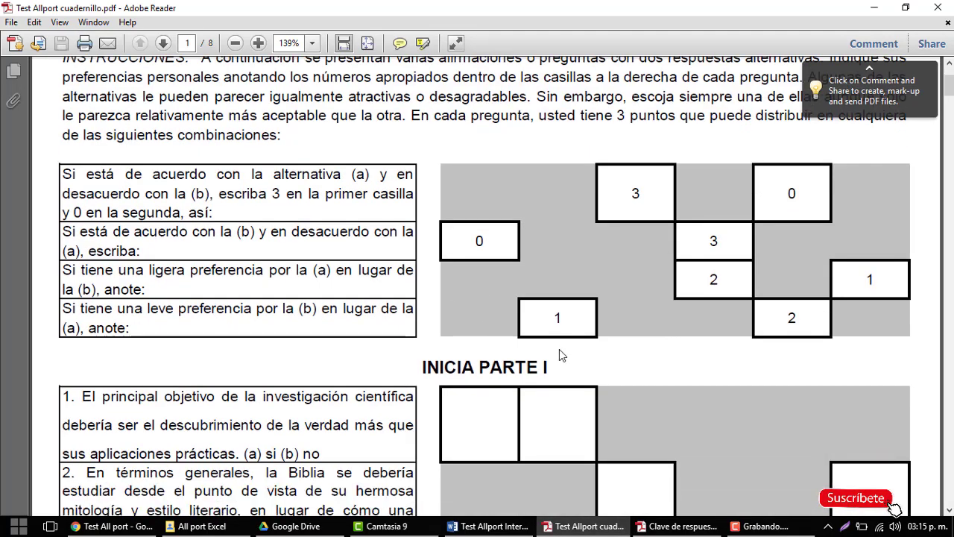
scroll(507, 309, "down", 5)
mouse_move(949, 95)
left_mouse_down()
mouse_move(949, 458)
mouse_move(949, 442)
left_mouse_up()
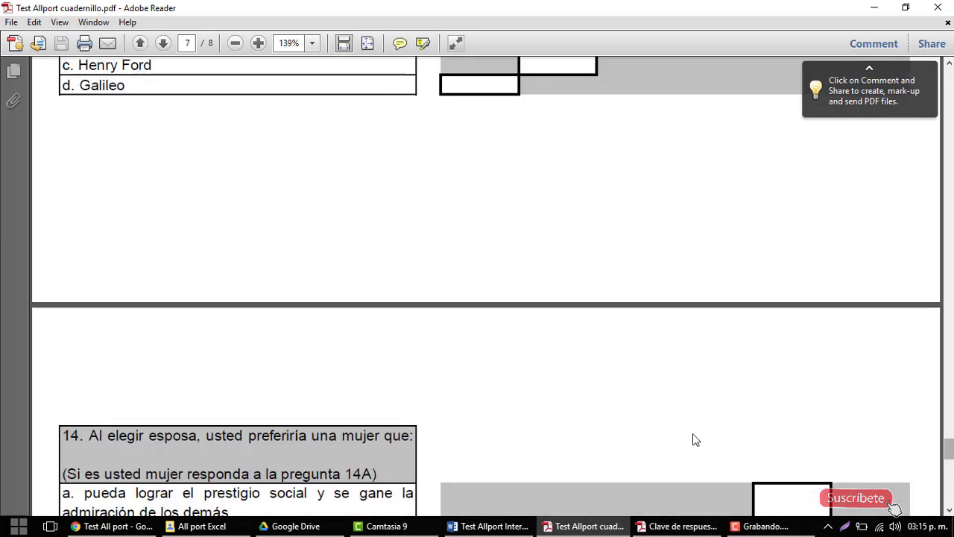
scroll(692, 436, "down", 5)
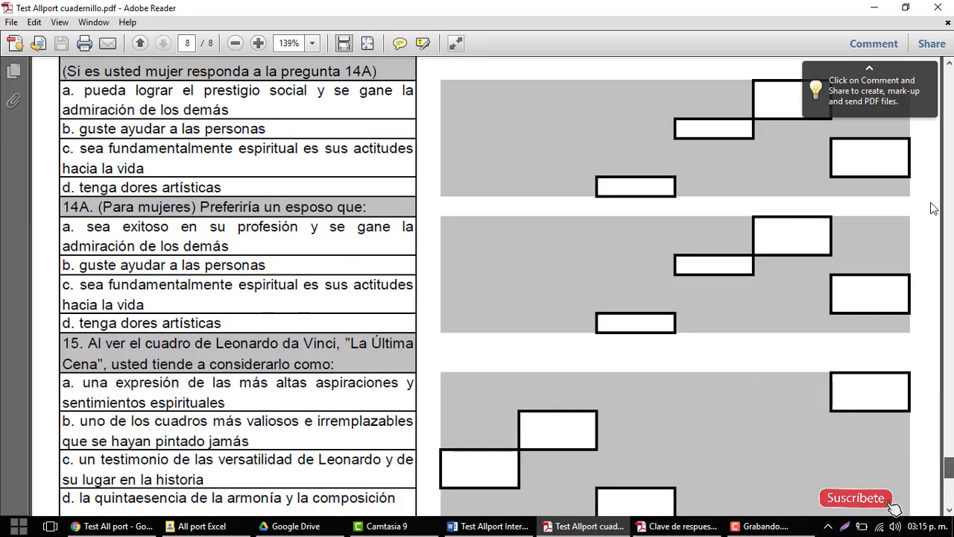
left_click_drag(949, 468, 949, 71)
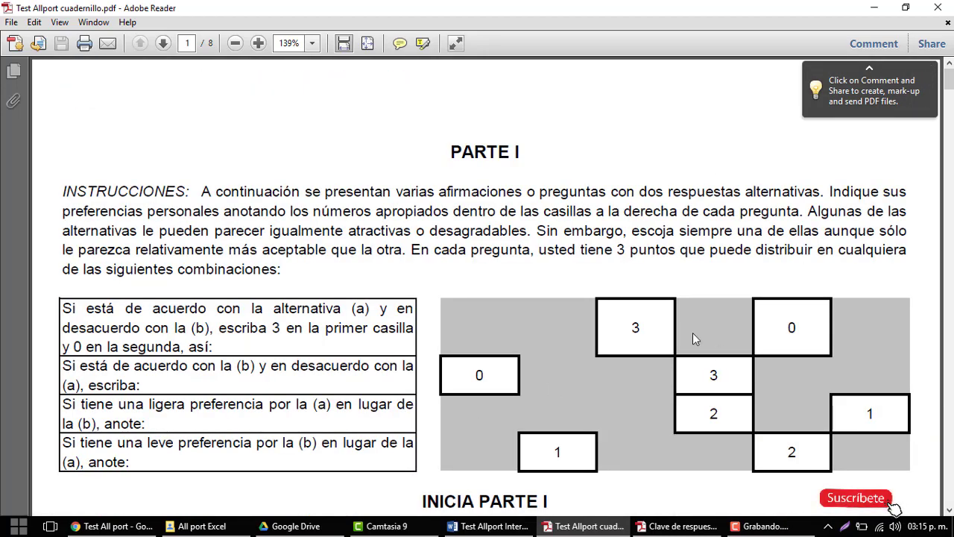
scroll(422, 404, "down", 2)
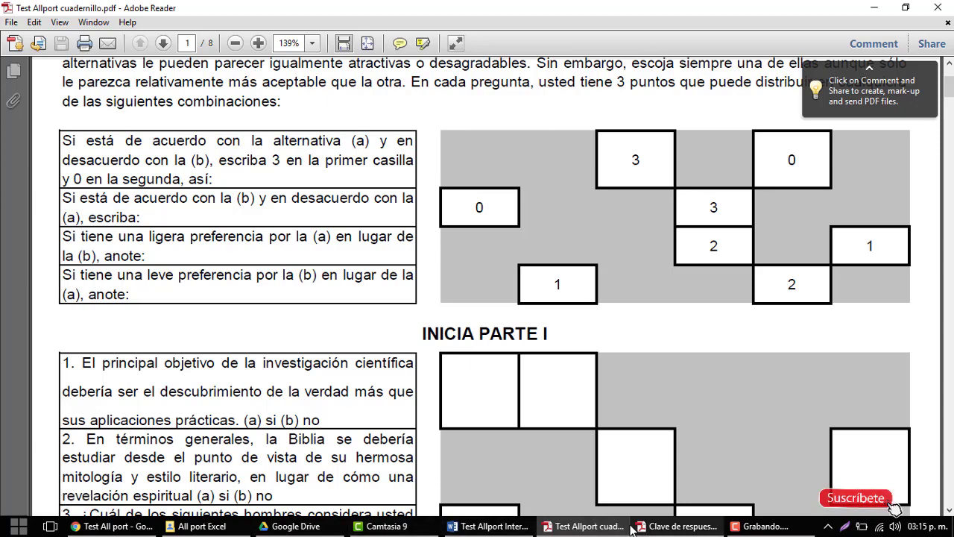
Page through the Clave de respuestas answer key to page 3 with the high and low score limits
left_click(656, 531)
scroll(594, 420, "up", 1)
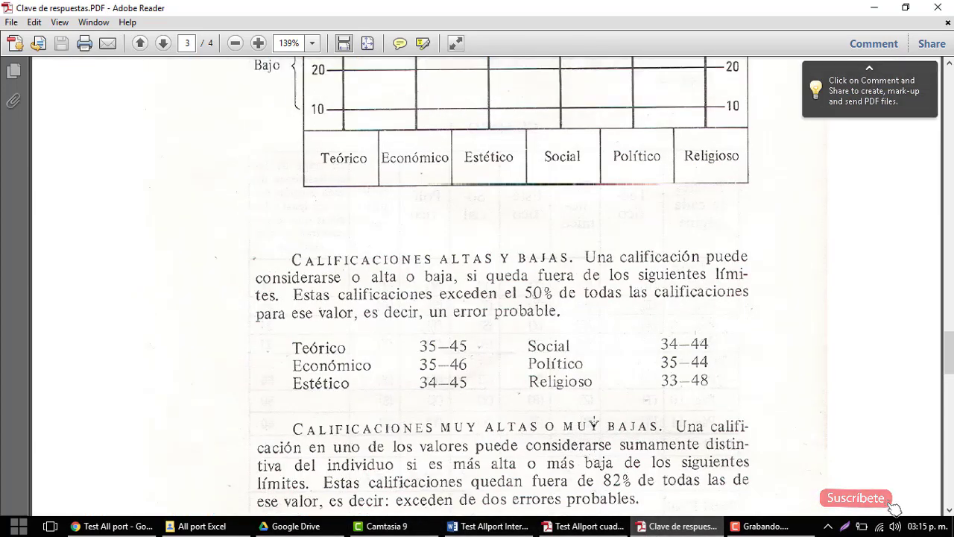
scroll(593, 421, "up", 11)
scroll(594, 420, "up", 6)
scroll(594, 420, "up", 3)
scroll(593, 420, "up", 1)
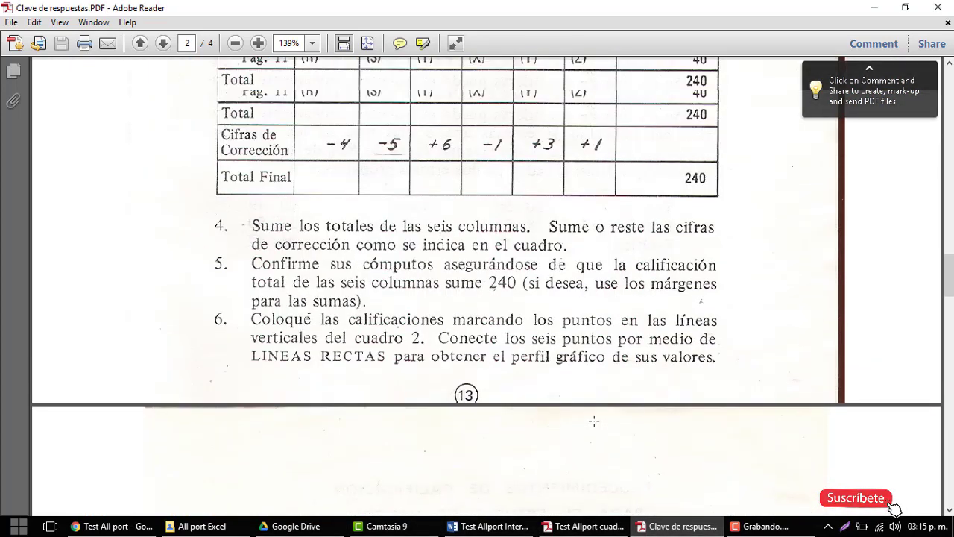
scroll(589, 422, "up", 2)
scroll(582, 426, "up", 2)
scroll(574, 430, "down", 5)
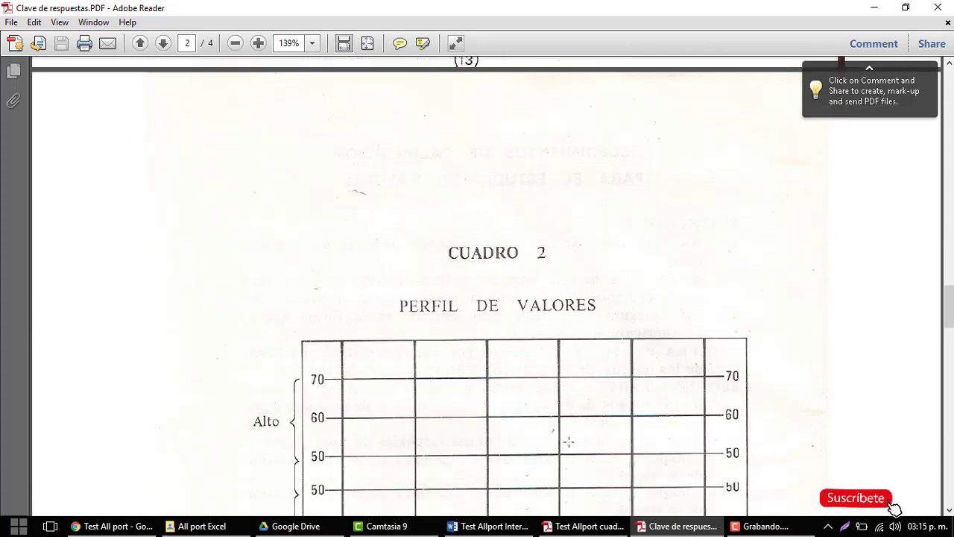
scroll(569, 443, "down", 5)
scroll(569, 443, "down", 3)
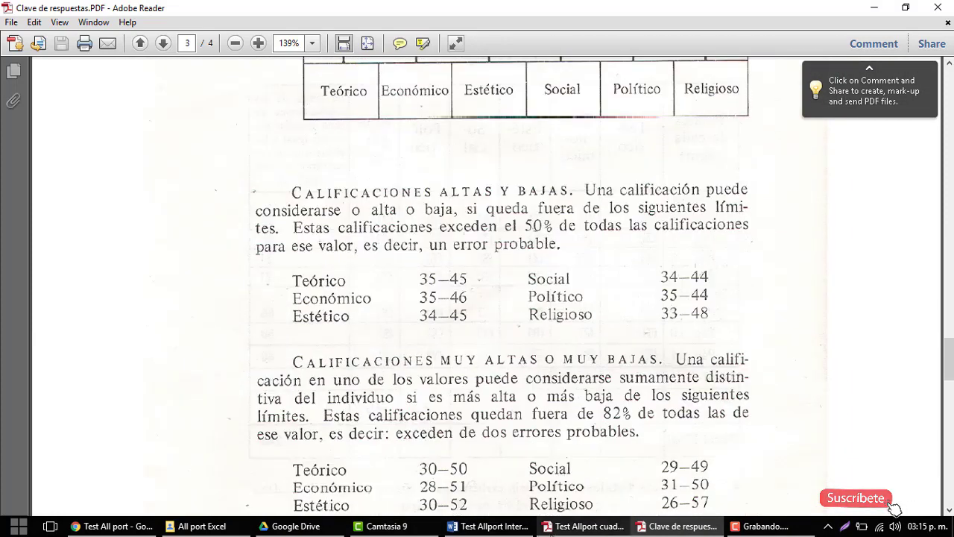
left_click(506, 528)
Read the interpretation document down to the Bajo Valor Teórico section
scroll(513, 395, "up", 4)
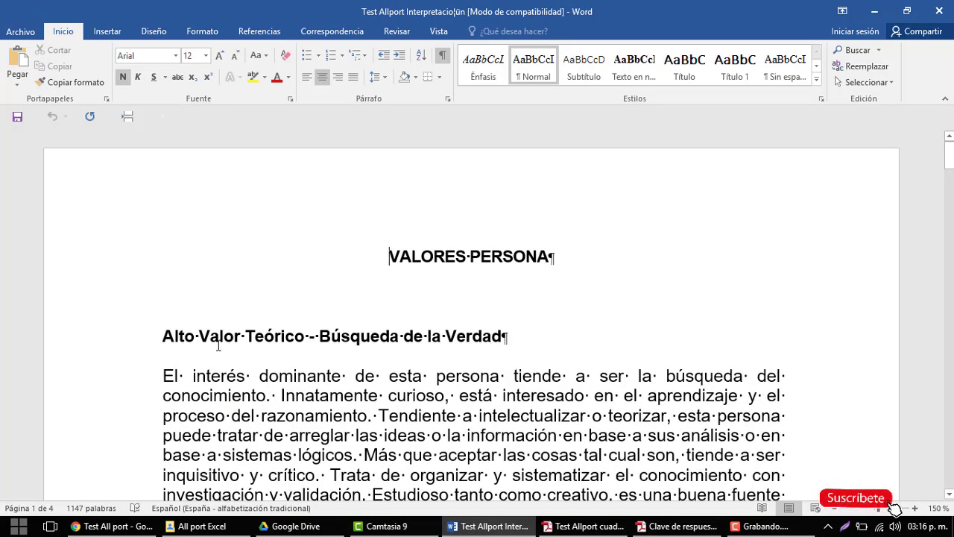
scroll(217, 346, "down", 3)
scroll(217, 346, "down", 2)
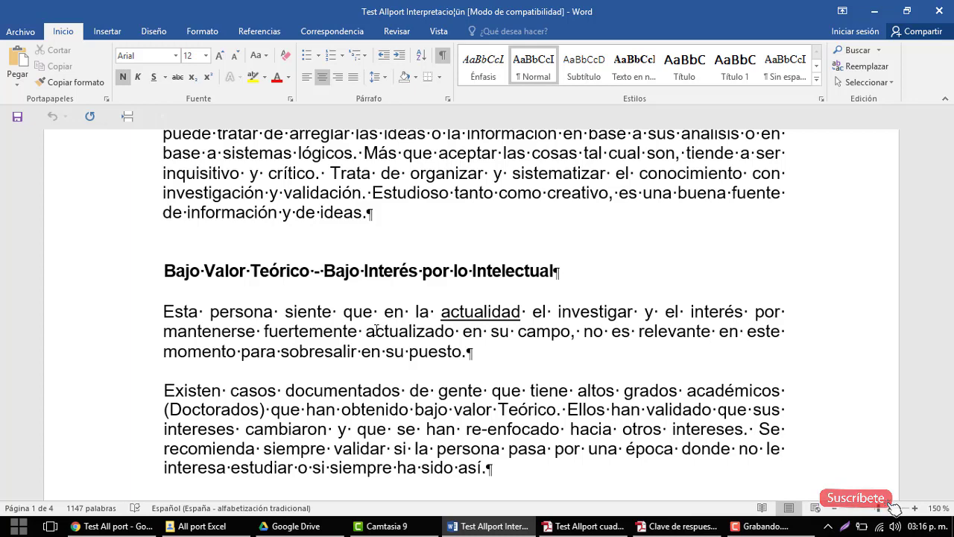
left_click(615, 528)
Scroll the booklet to questions 1–5, then go back to the Test All port Drive folder
scroll(494, 200, "down", 3)
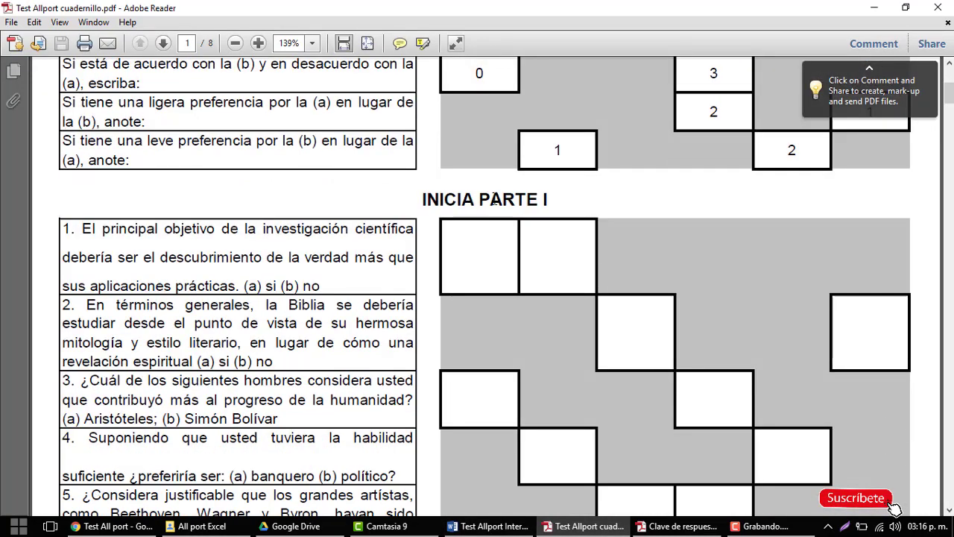
left_click(142, 527)
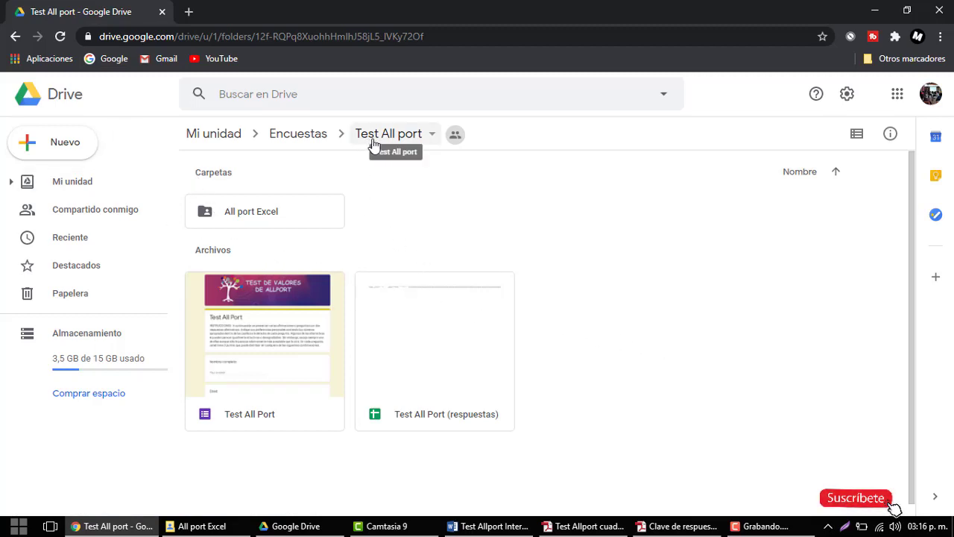
left_click(286, 345)
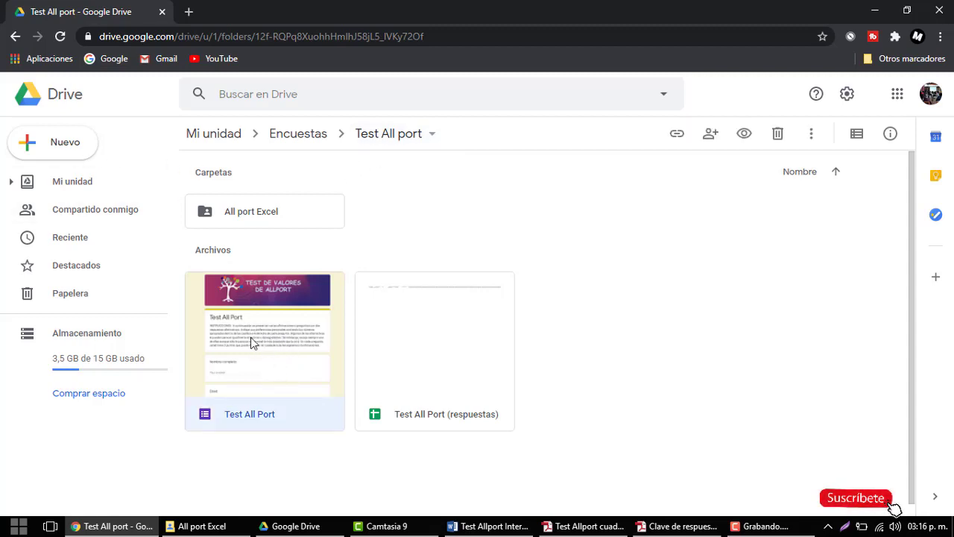
left_click(83, 153)
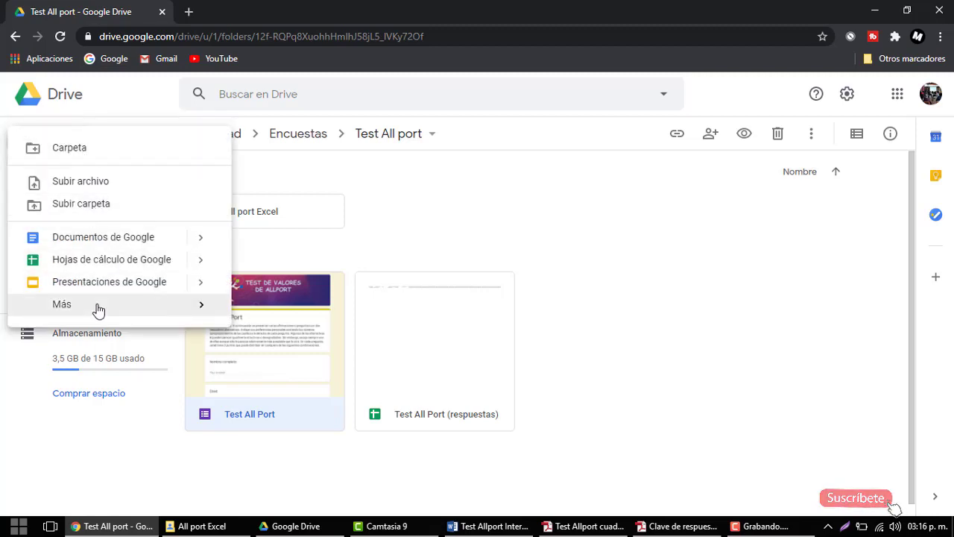
mouse_move(96, 309)
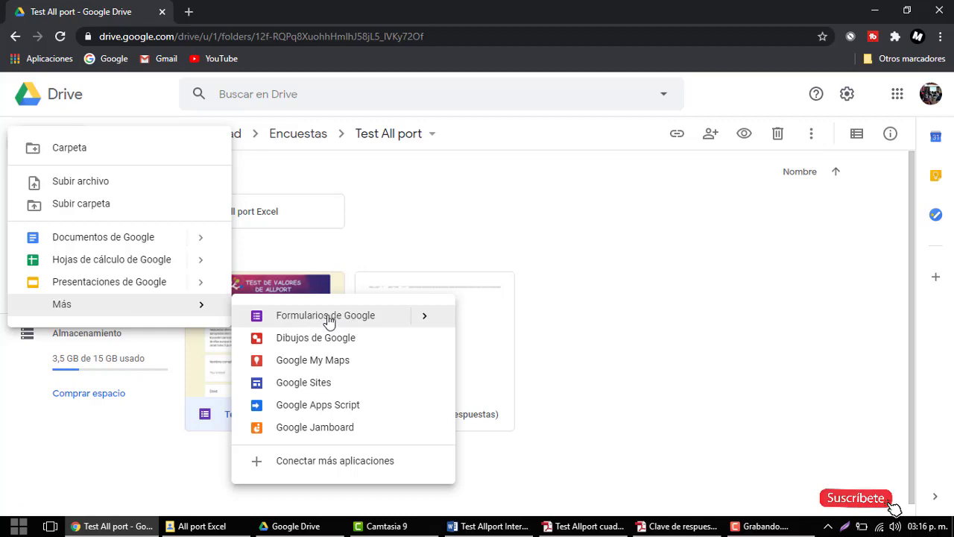
left_click(351, 322)
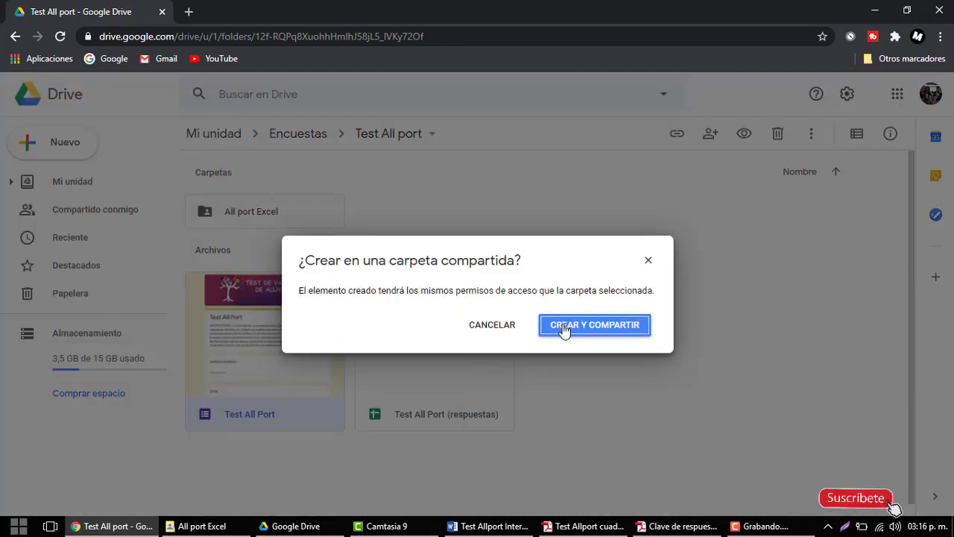
left_click(648, 260)
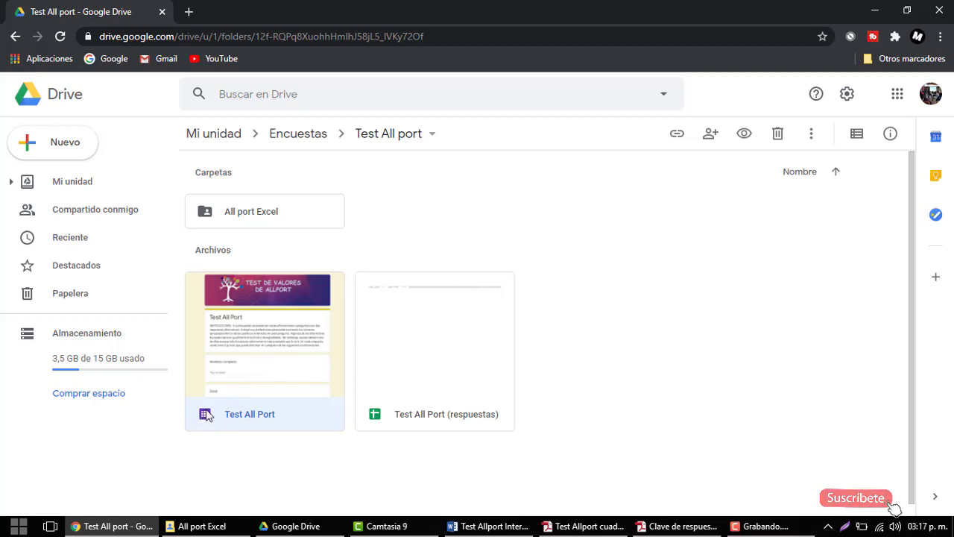
Open the Test All Port form in the editor and scroll through its header and first questions
double_click(271, 354)
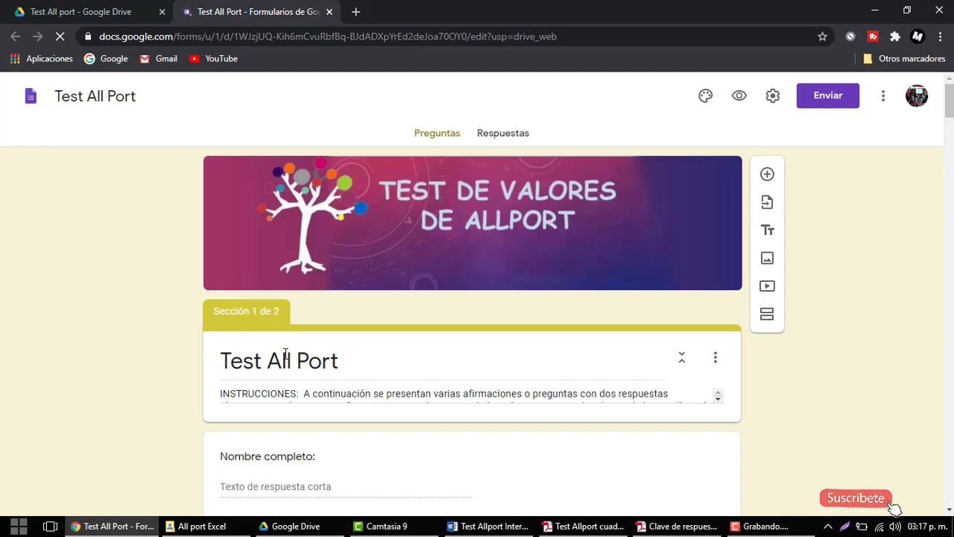
scroll(304, 385, "down", 1)
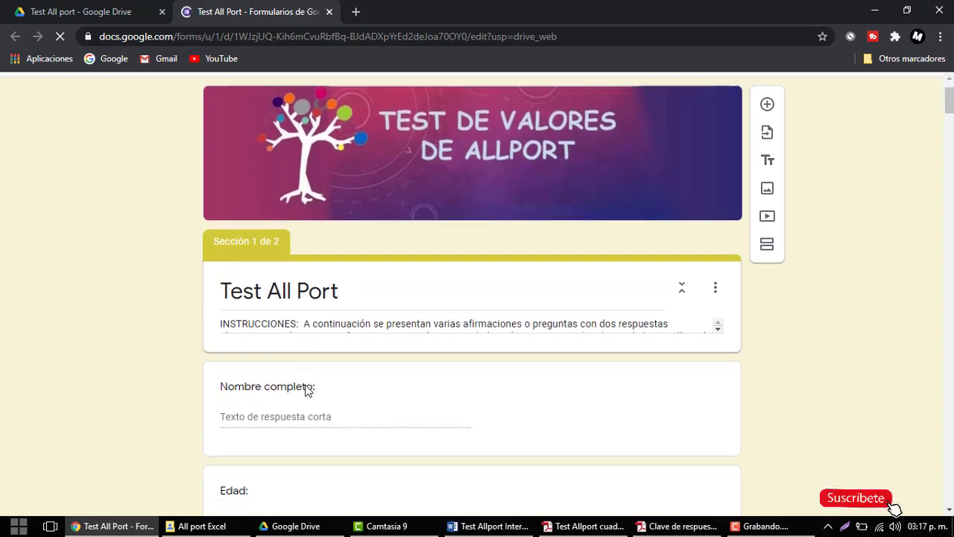
scroll(485, 343, "up", 1)
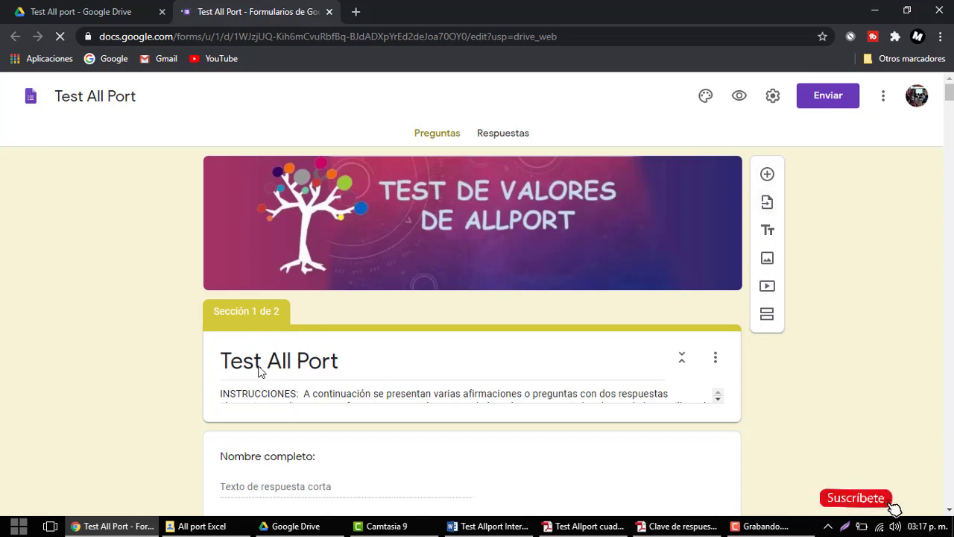
scroll(283, 384, "down", 1)
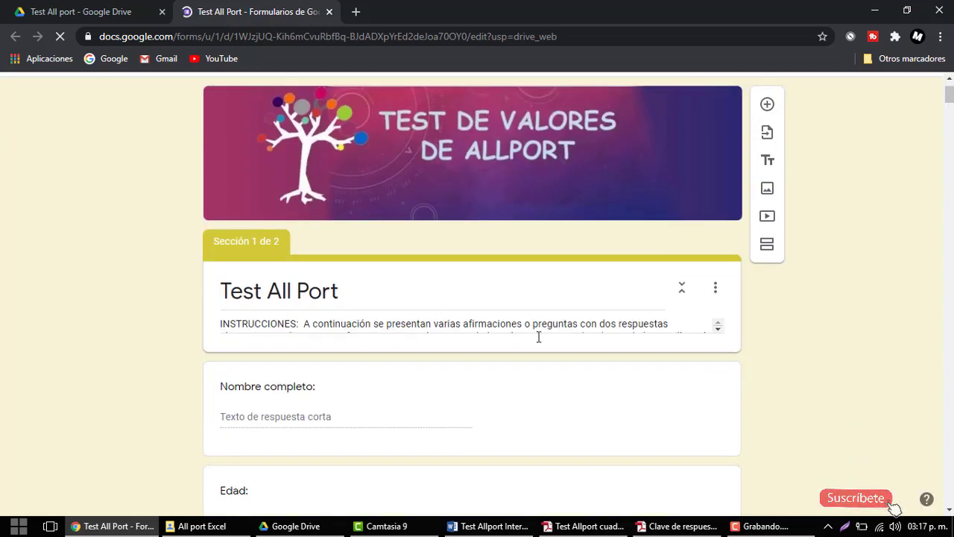
scroll(683, 279, "up", 1)
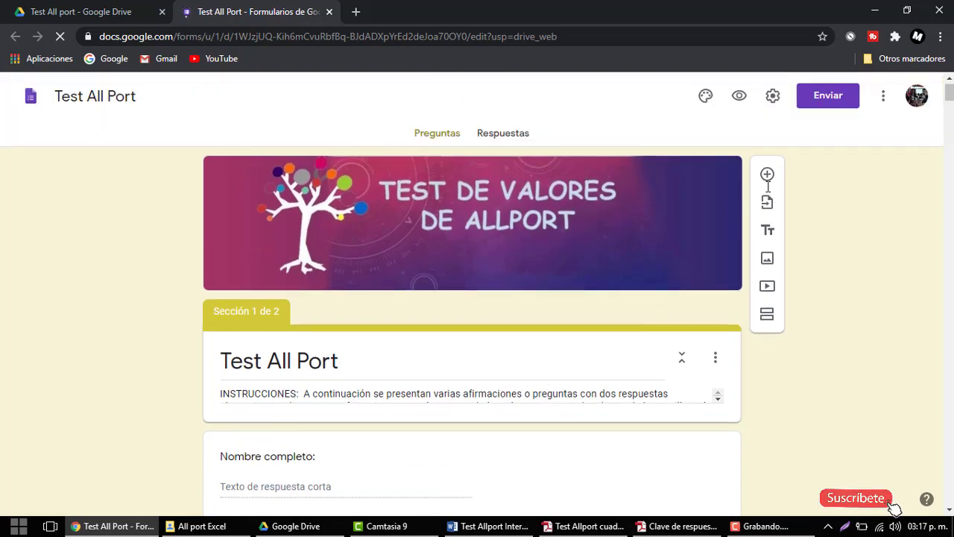
Select the full wording of question 1 in the Allport booklet PDF
left_click(675, 527)
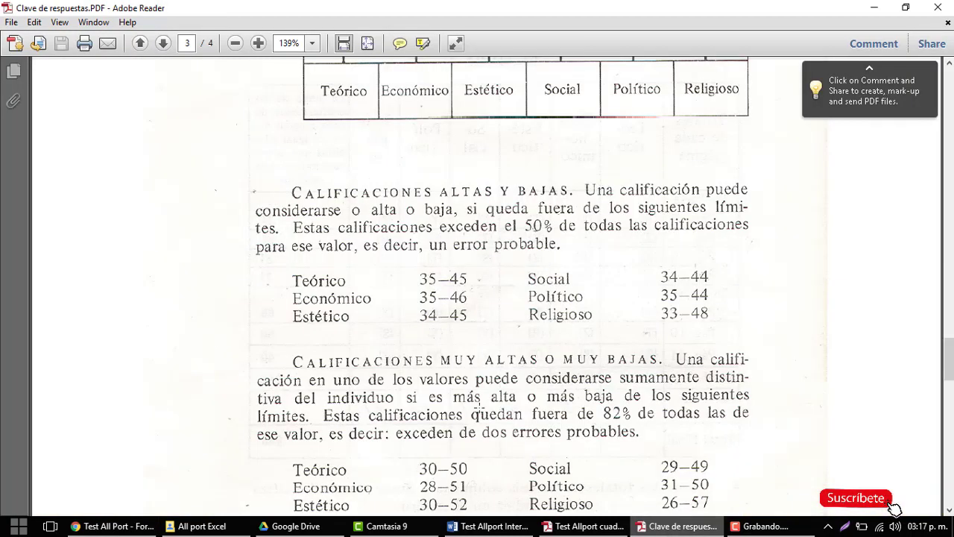
left_click(585, 526)
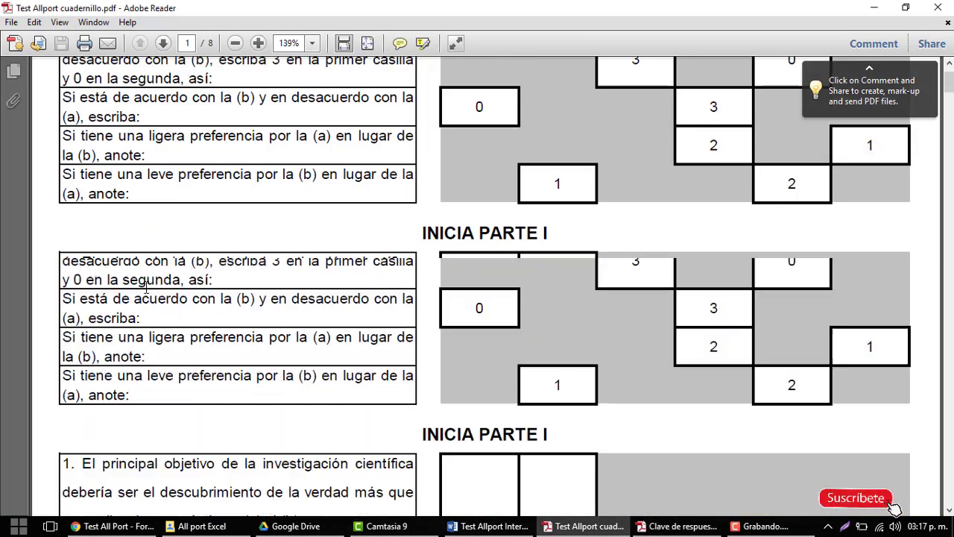
scroll(146, 288, "down", 3)
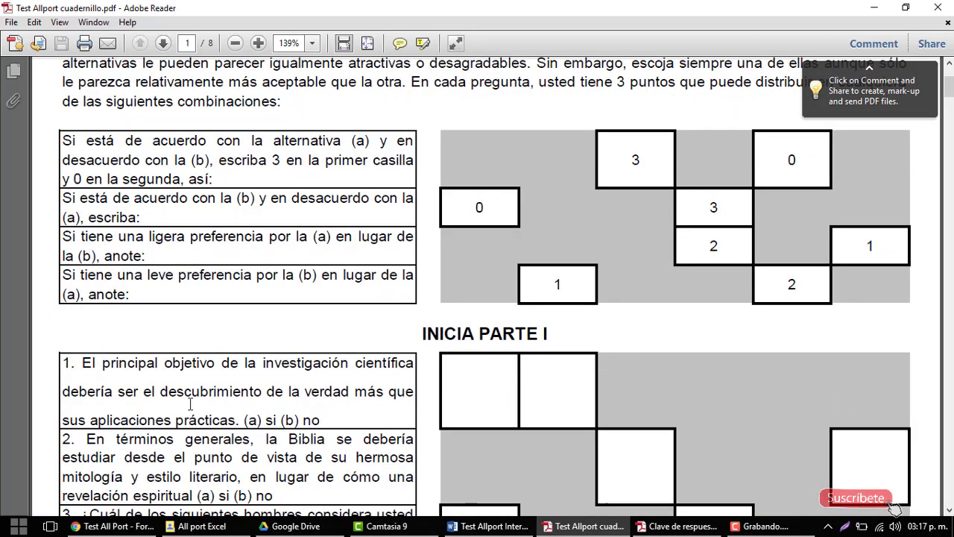
left_click_drag(62, 362, 328, 425)
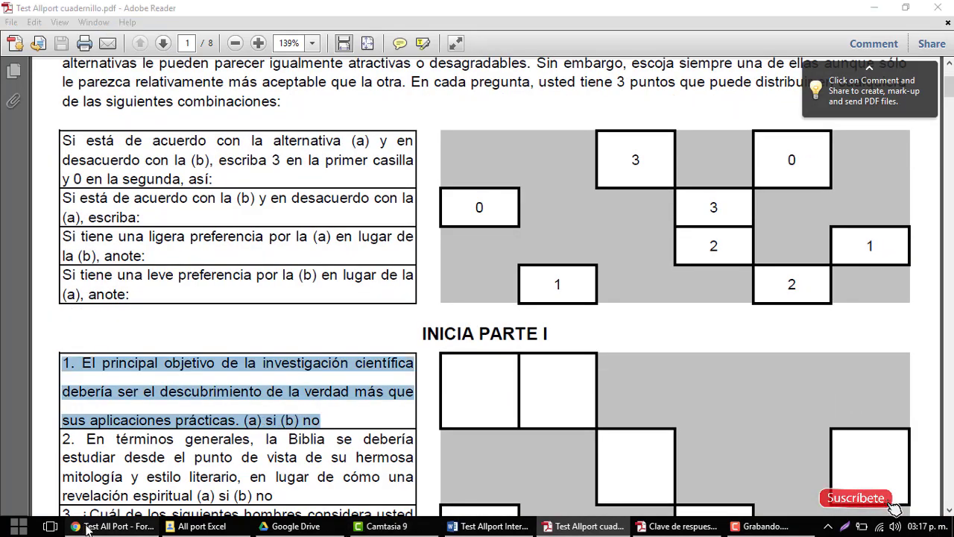
left_click(112, 527)
Compare the form editor's questions against the booklet, ending back on the form
scroll(339, 436, "down", 2)
scroll(336, 437, "down", 5)
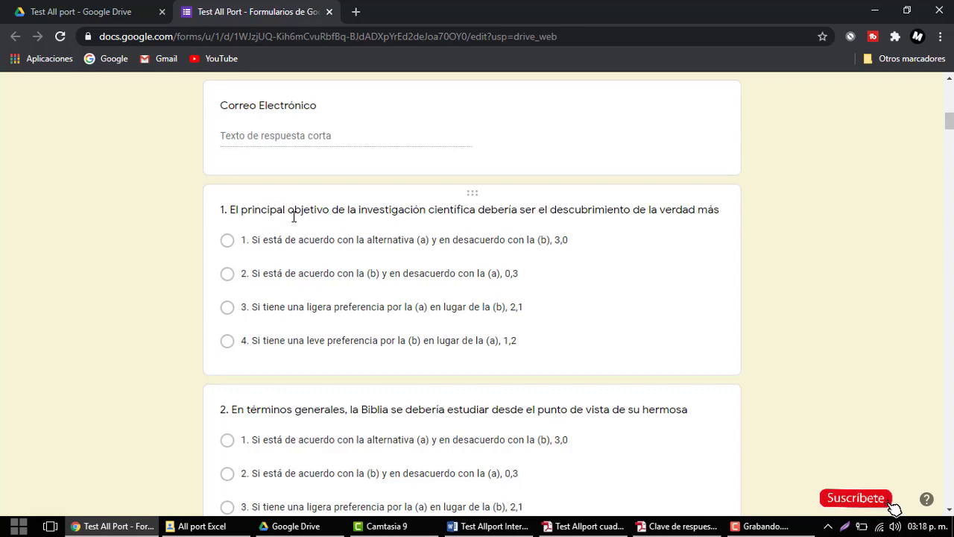
left_click(595, 527)
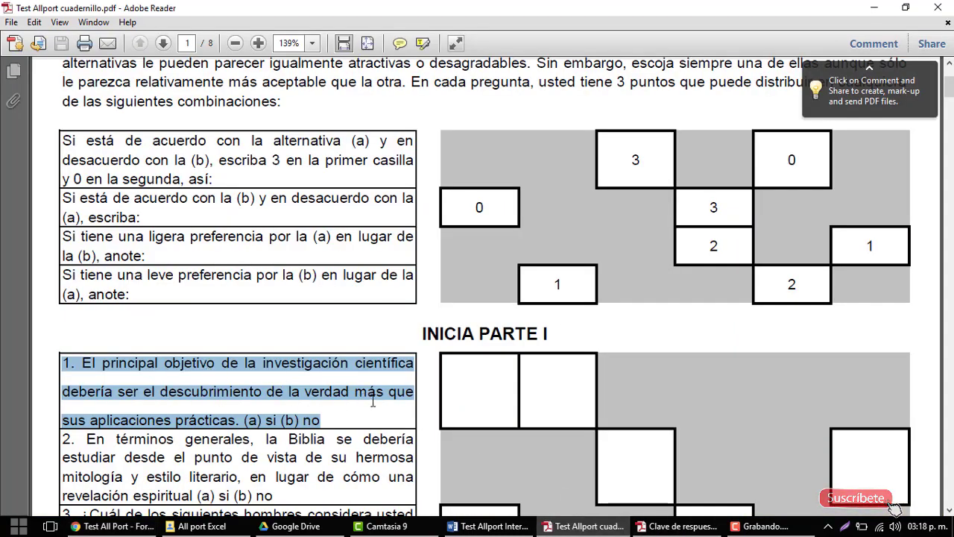
scroll(373, 403, "down", 1)
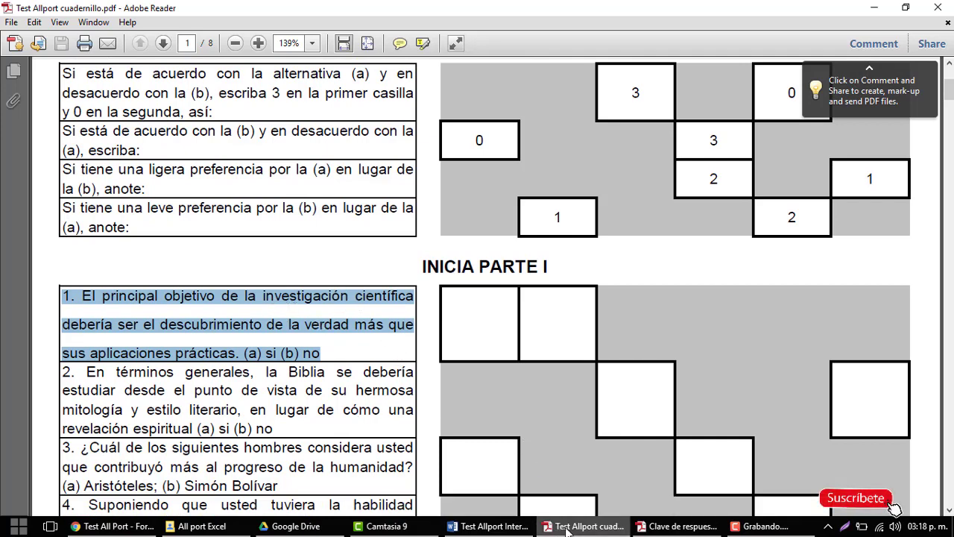
left_click(138, 527)
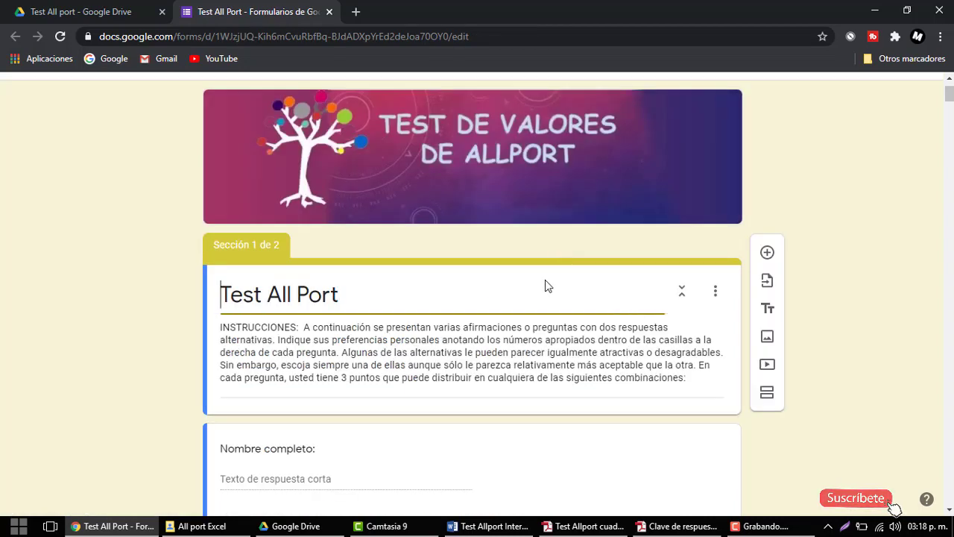
scroll(537, 313, "down", 1)
scroll(535, 313, "down", 4)
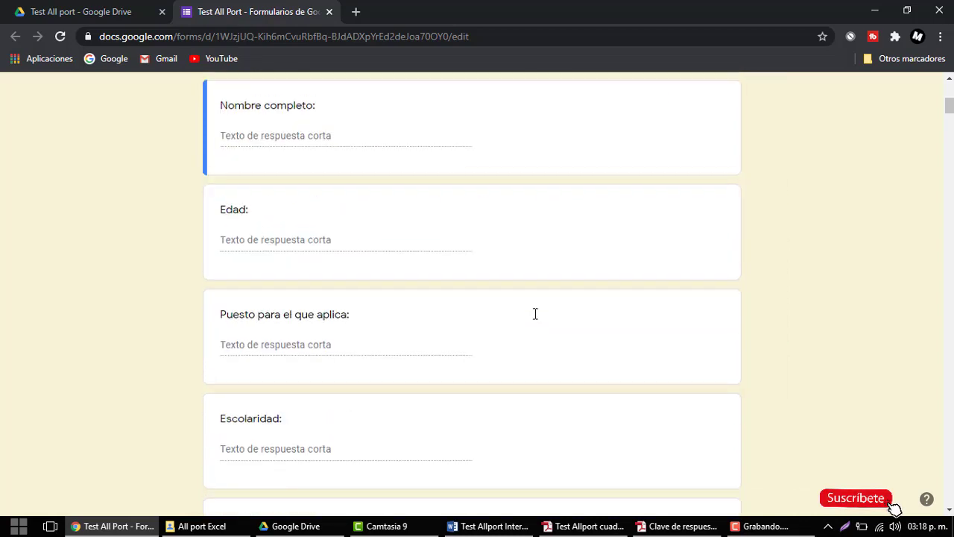
scroll(535, 313, "down", 4)
scroll(529, 306, "down", 3)
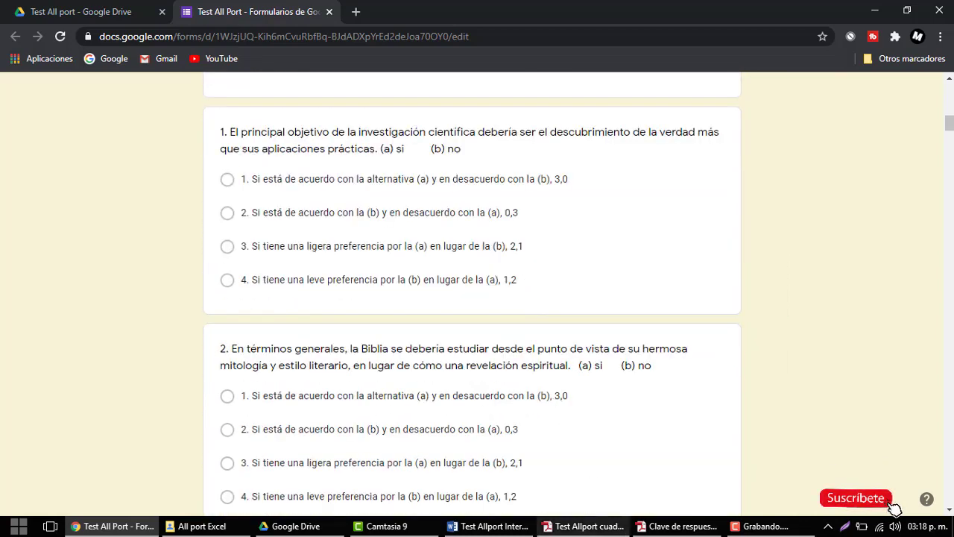
left_click(611, 530)
scroll(372, 418, "up", 1)
scroll(198, 356, "up", 3)
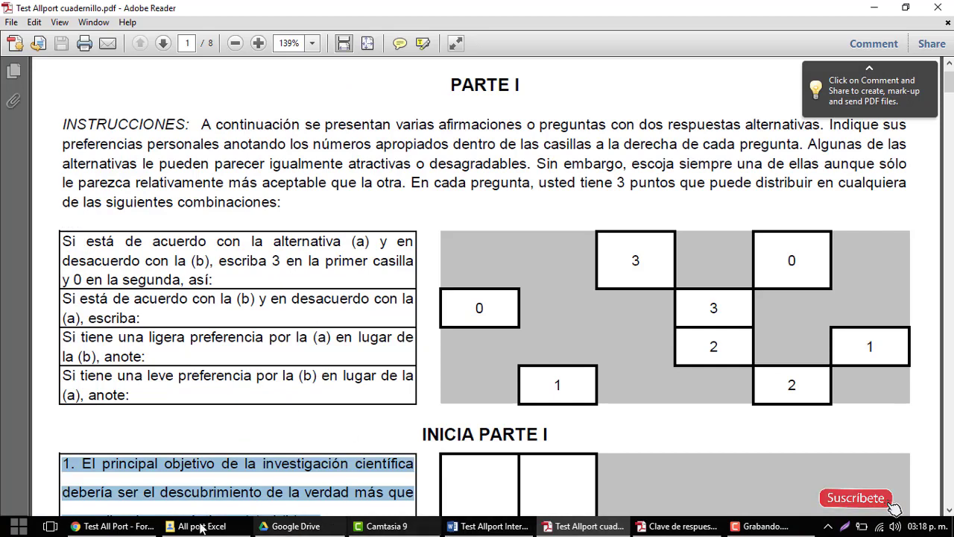
left_click(116, 525)
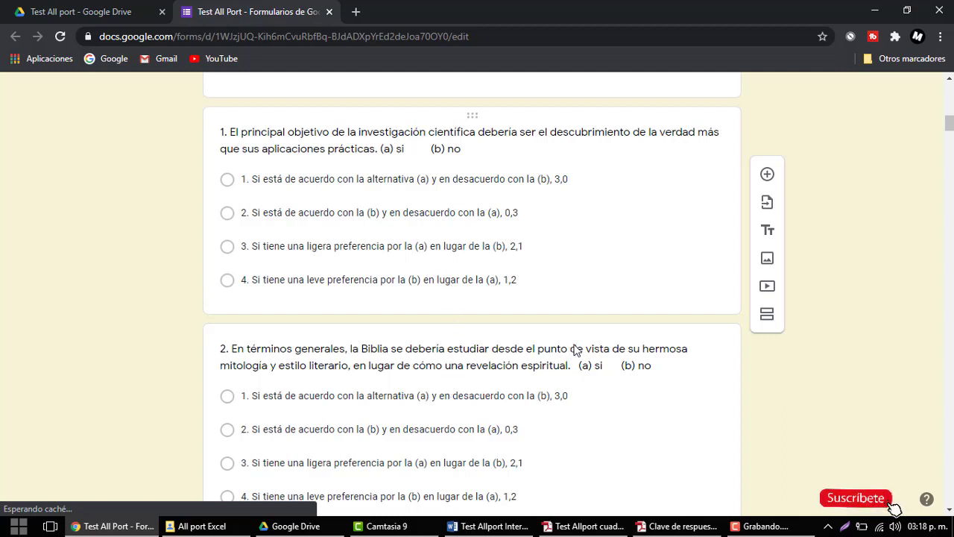
left_click_drag(950, 181, 952, 495)
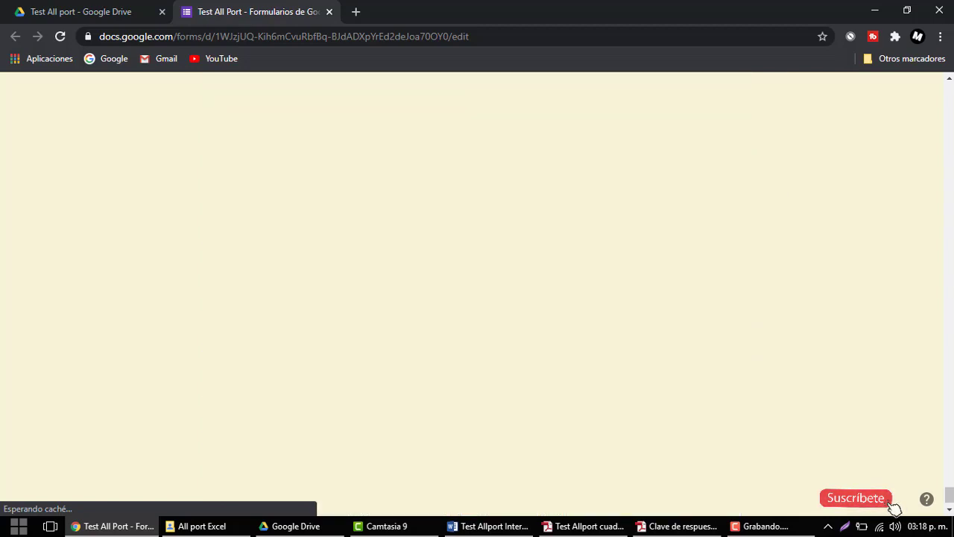
Scroll the Test Allport cuadernillo booklet through to page 8 of 8
left_click(589, 527)
scroll(214, 400, "down", 1)
scroll(216, 409, "down", 8)
scroll(217, 408, "down", 3)
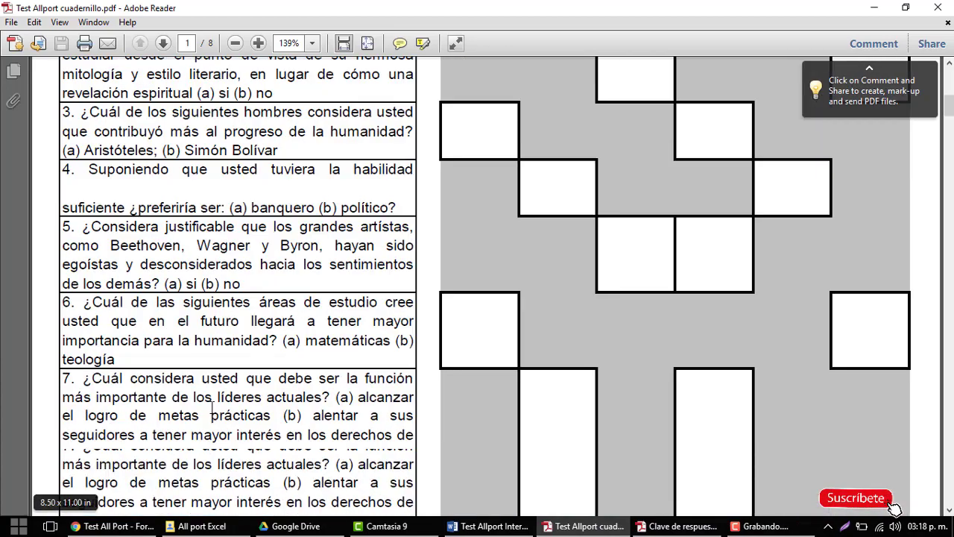
scroll(216, 408, "down", 6)
scroll(224, 404, "down", 4)
scroll(225, 402, "down", 4)
scroll(225, 402, "down", 3)
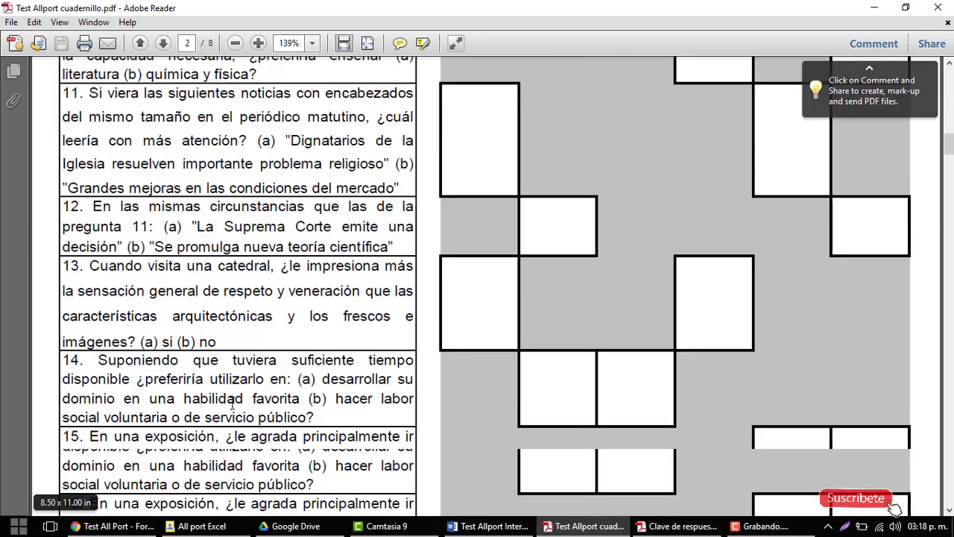
scroll(239, 396, "down", 4)
scroll(288, 405, "down", 4)
scroll(316, 373, "down", 3)
scroll(316, 372, "down", 4)
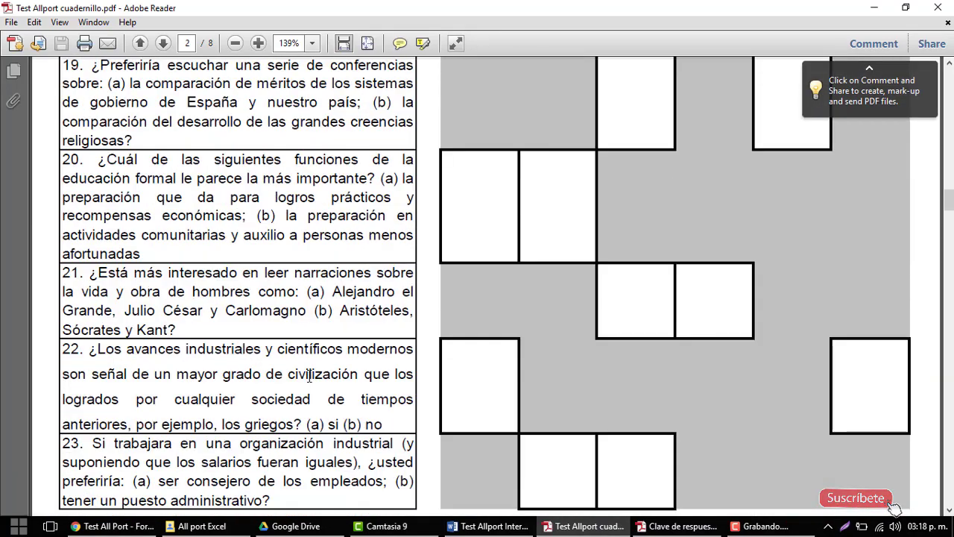
scroll(298, 379, "down", 4)
scroll(298, 378, "down", 3)
scroll(303, 380, "down", 4)
scroll(303, 380, "down", 4)
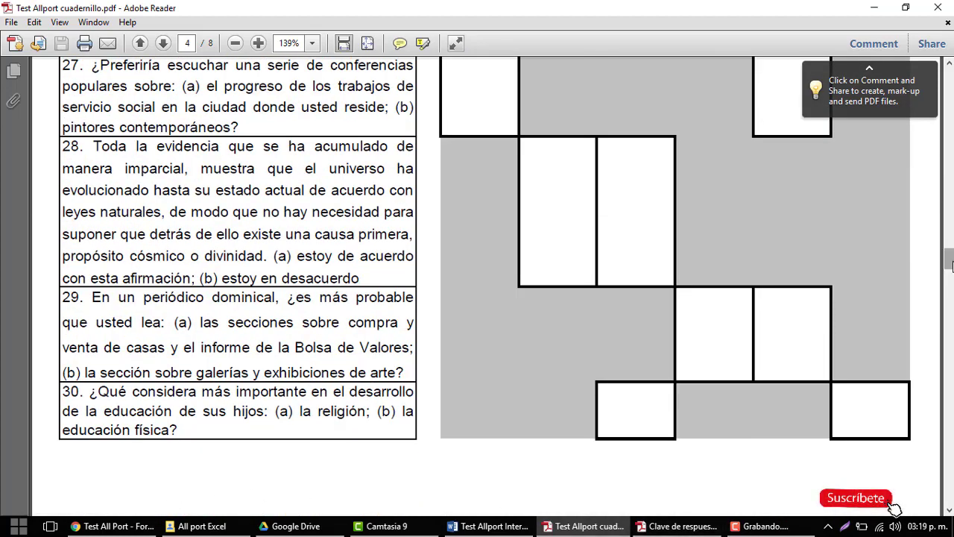
scroll(303, 380, "down", 10)
scroll(302, 380, "down", 10)
scroll(303, 381, "down", 10)
scroll(303, 380, "down", 10)
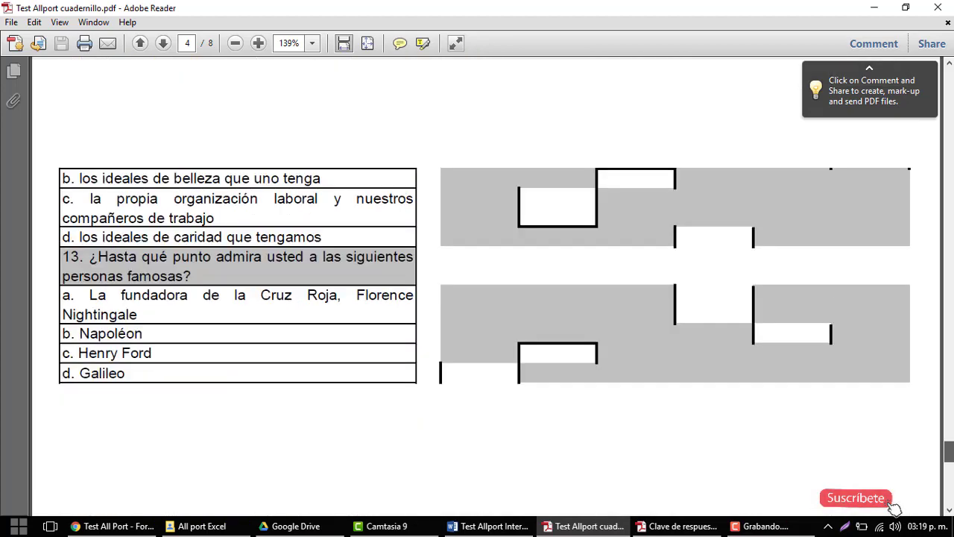
scroll(303, 380, "down", 10)
scroll(485, 224, "up", 3)
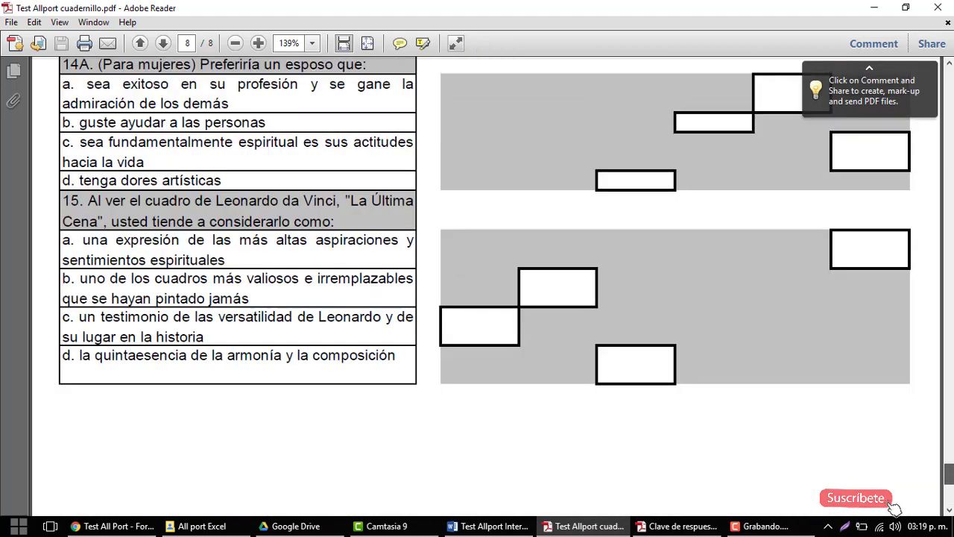
scroll(303, 380, "down", 5)
scroll(303, 380, "down", 5)
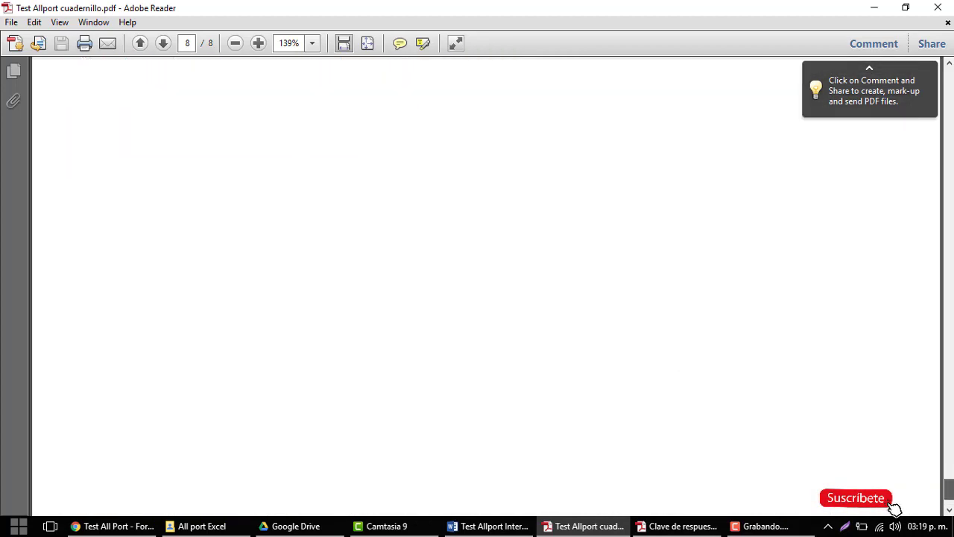
Go to the top of the form editor and open its Respuestas tab showing 1 respuesta
left_click(103, 526)
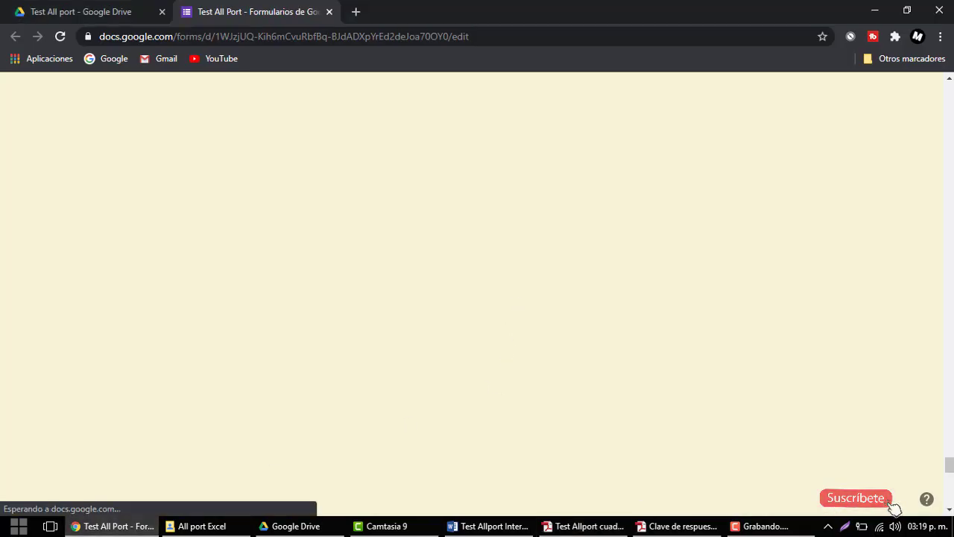
scroll(830, 242, "up", 5)
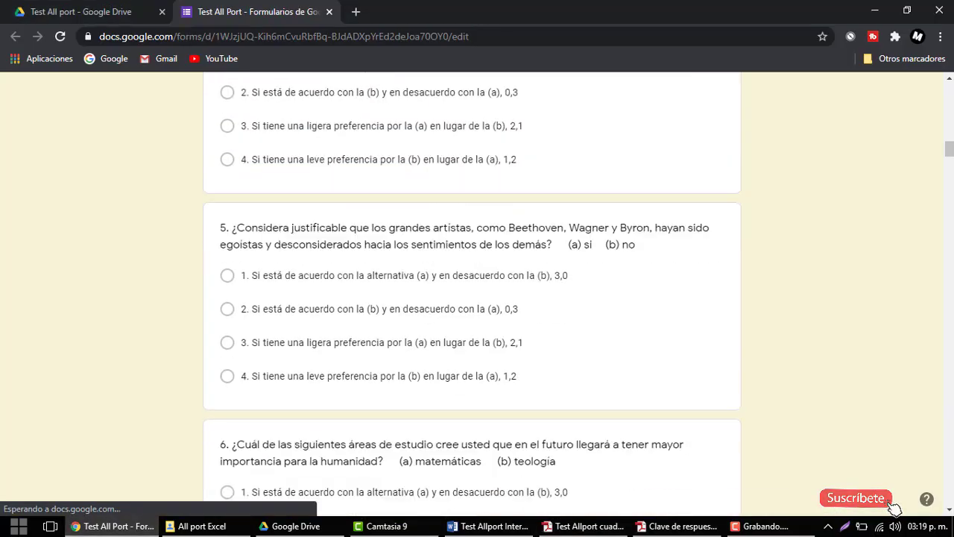
scroll(830, 243, "up", 5)
scroll(830, 243, "up", 5)
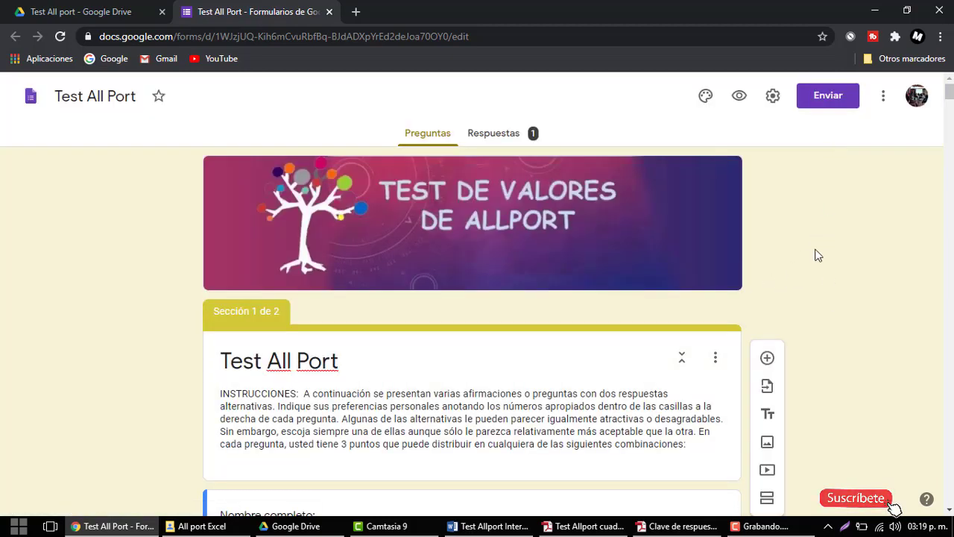
left_click(706, 97)
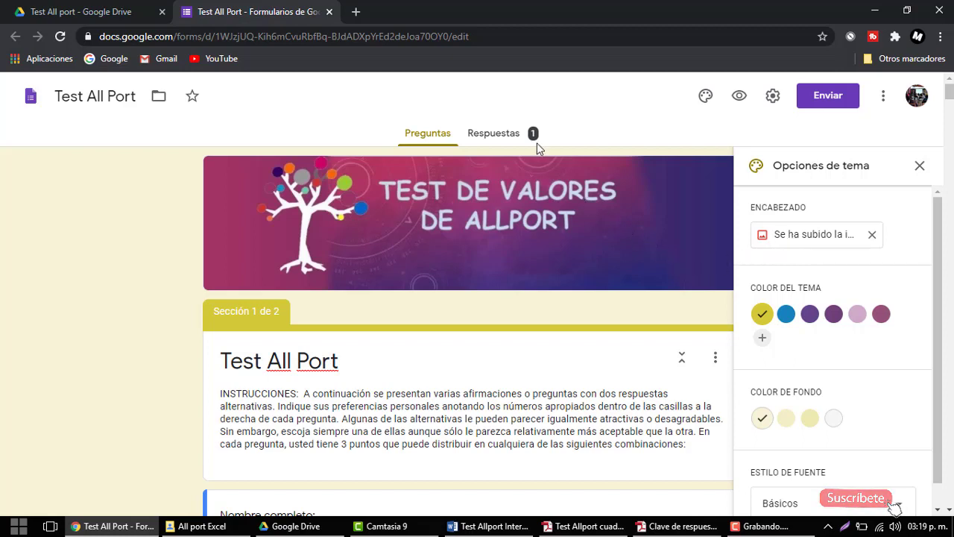
left_click(487, 136)
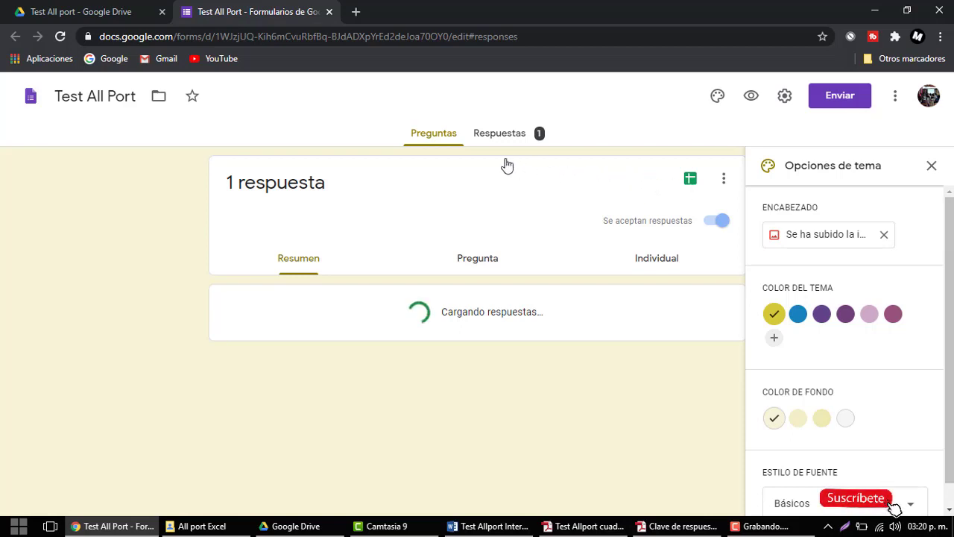
Open 'Test All Port (respuestas)' from the Drive folder in a new tab
left_click(103, 6)
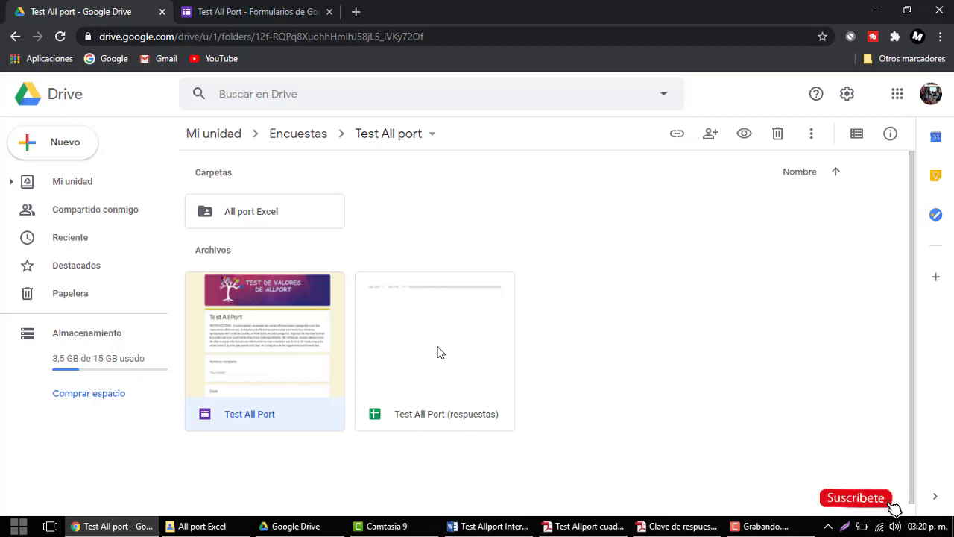
left_click(442, 373)
double_click(441, 372)
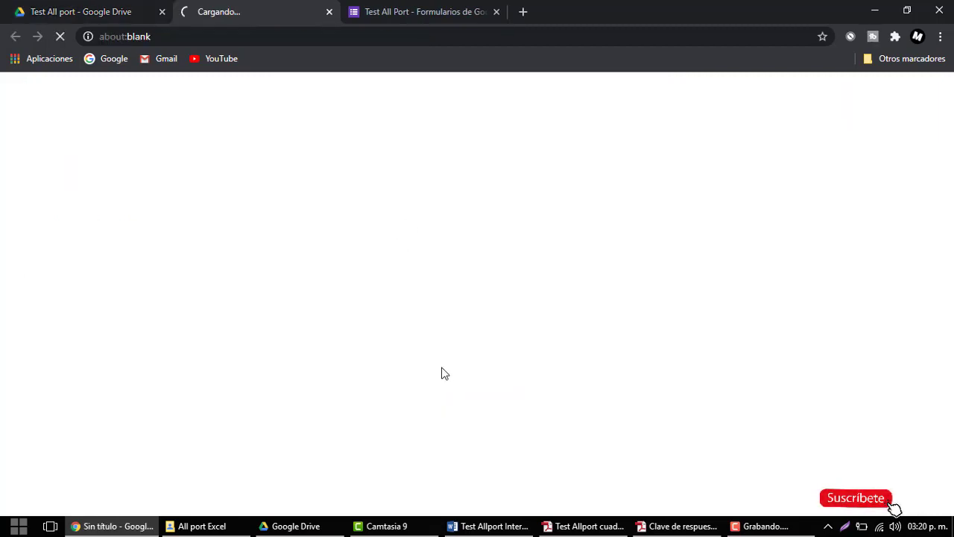
left_click(383, 11)
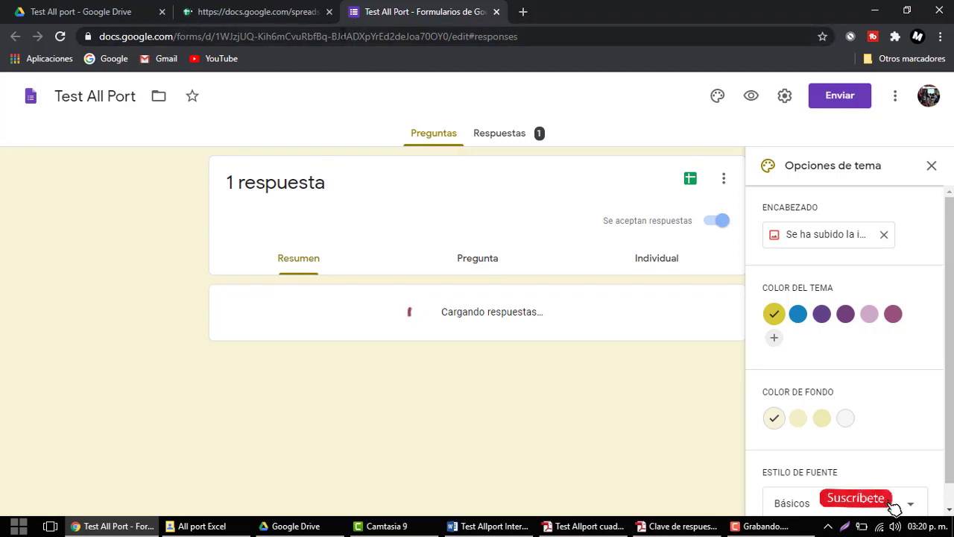
Check the response row in the sheet, then select the Test Allport cuadernillo file in All port Excel
left_click(269, 11)
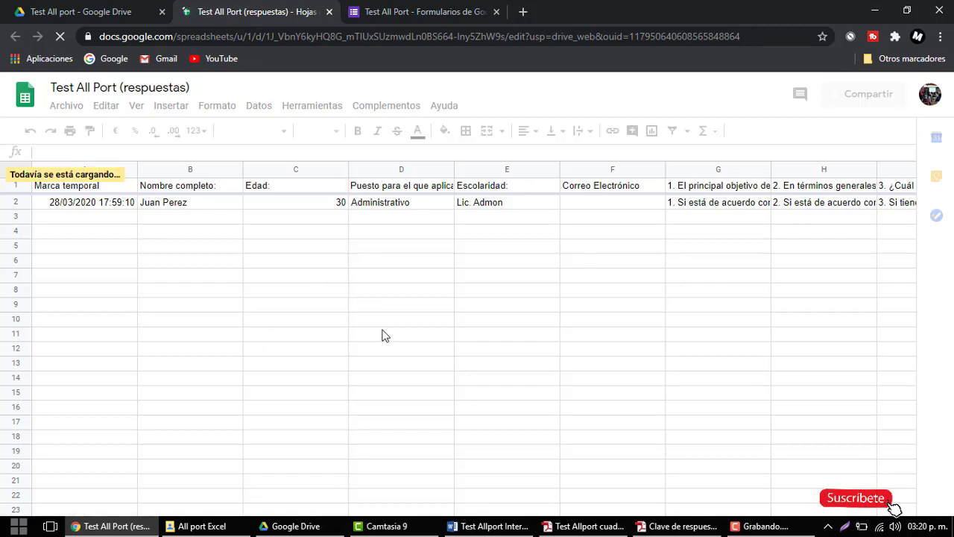
key("alt+Tab")
left_click(542, 272)
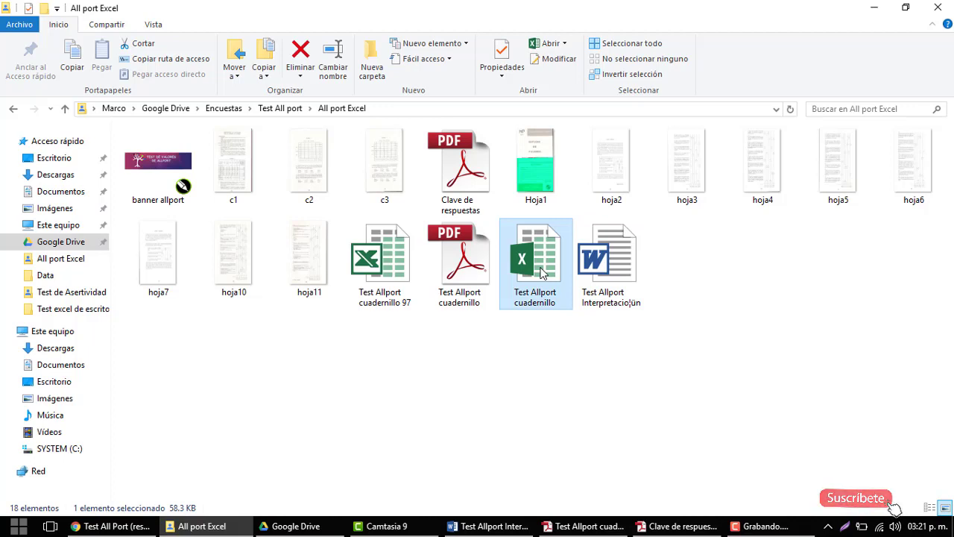
Open the workbook's Forms sheet and compare its A1 header and A2 timestamp with the Google Sheet
double_click(542, 273)
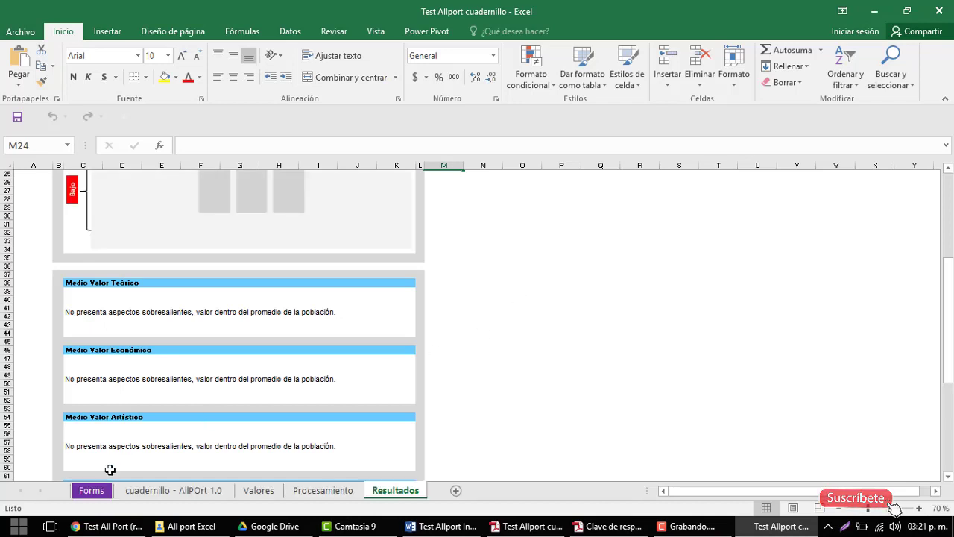
left_click(94, 495)
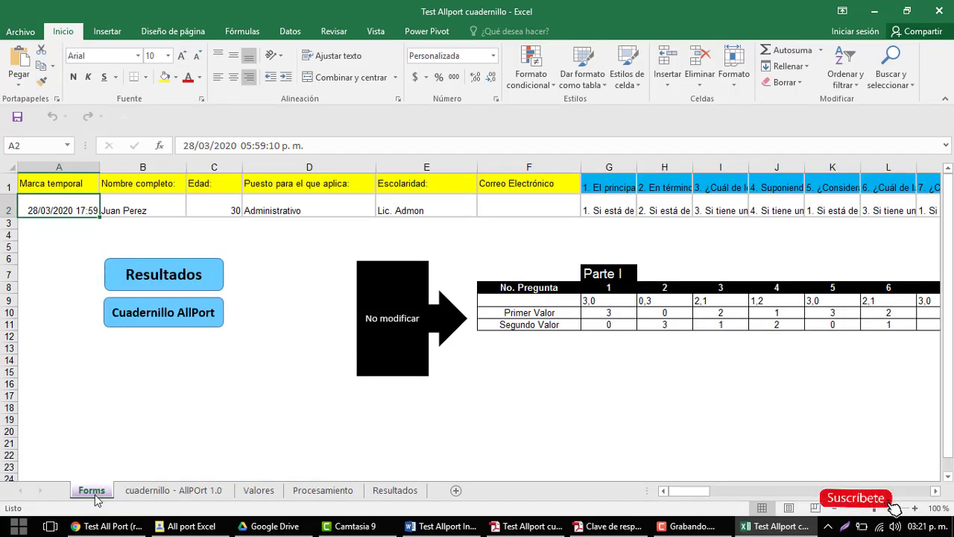
left_click(74, 183)
left_click(73, 205)
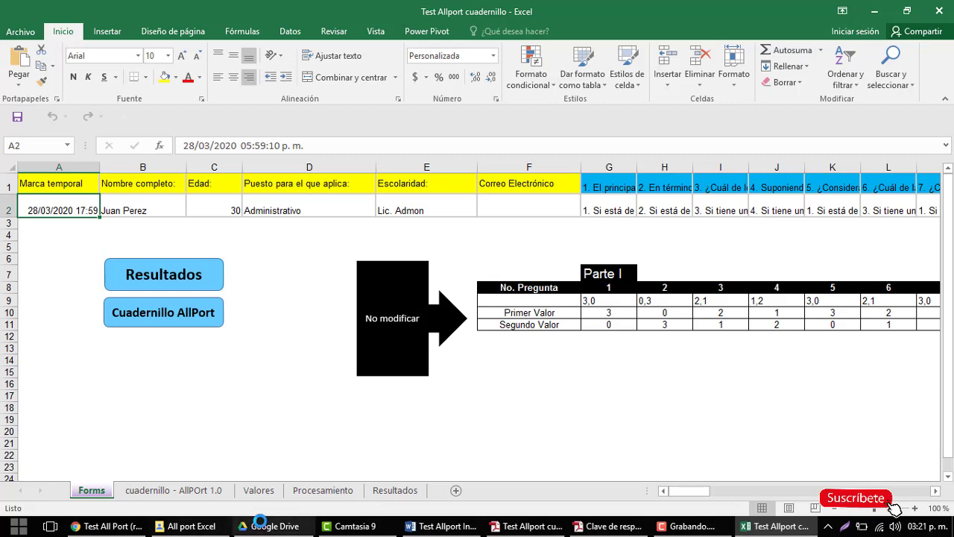
left_click(274, 526)
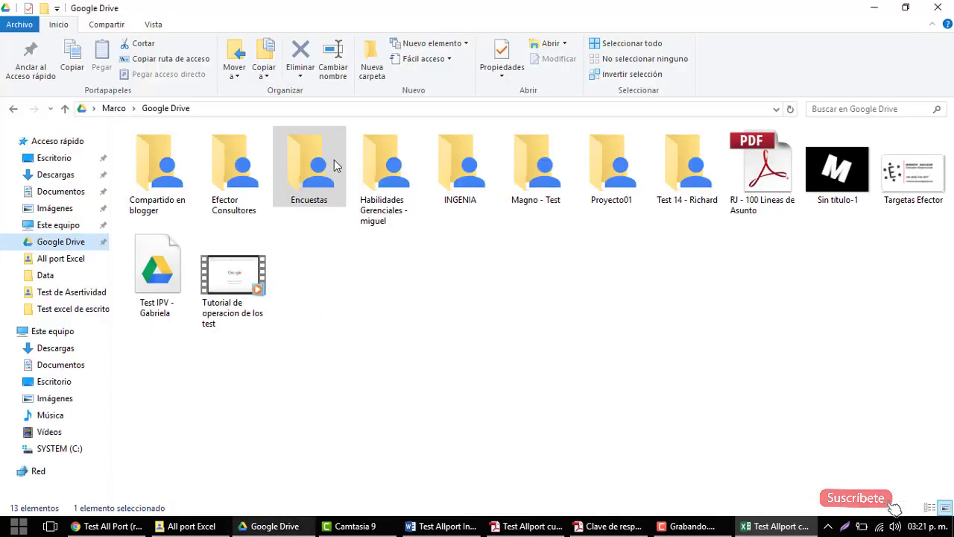
left_click(108, 526)
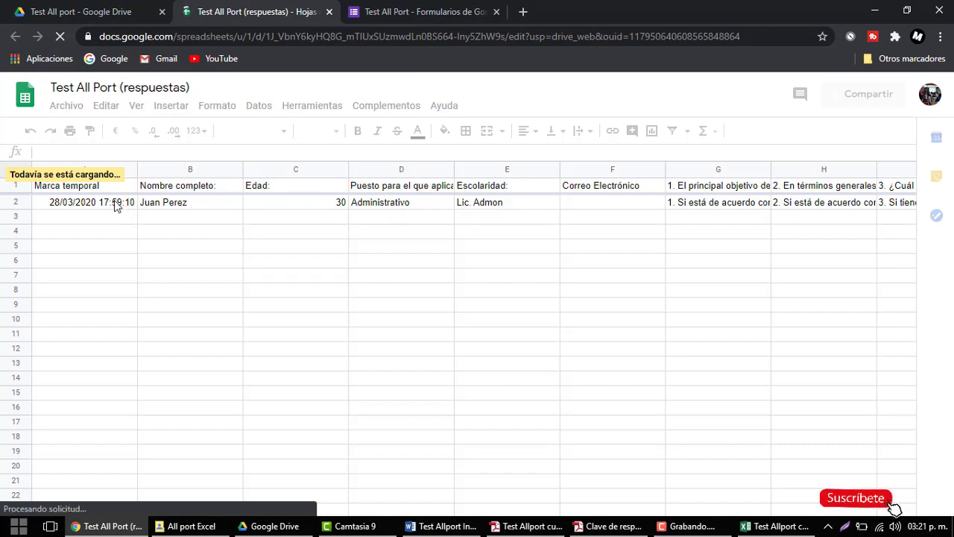
left_click(775, 526)
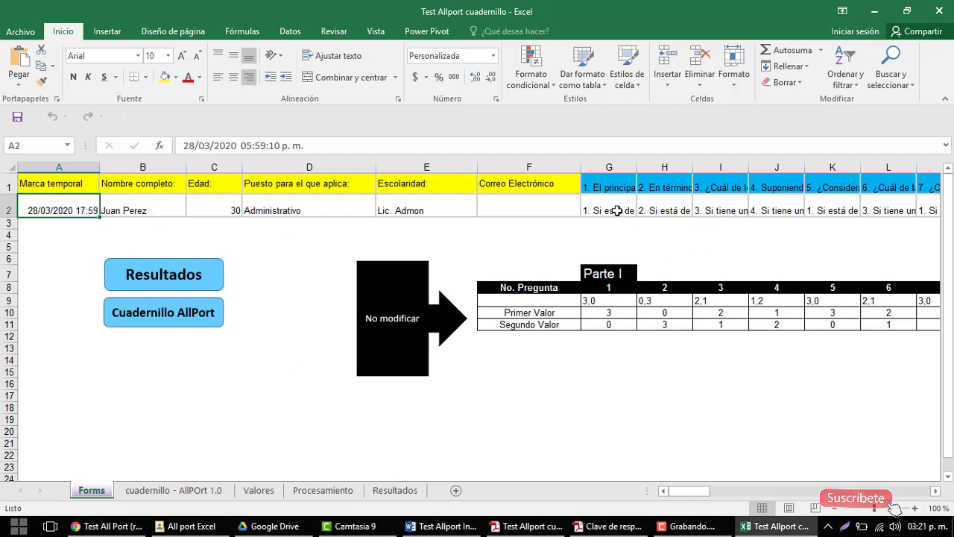
Review the DERECHA formulas in G9 and H9, then check AN9's =VALOR(IZQUIERDA(AK2,1)) returning 4
left_click(607, 304)
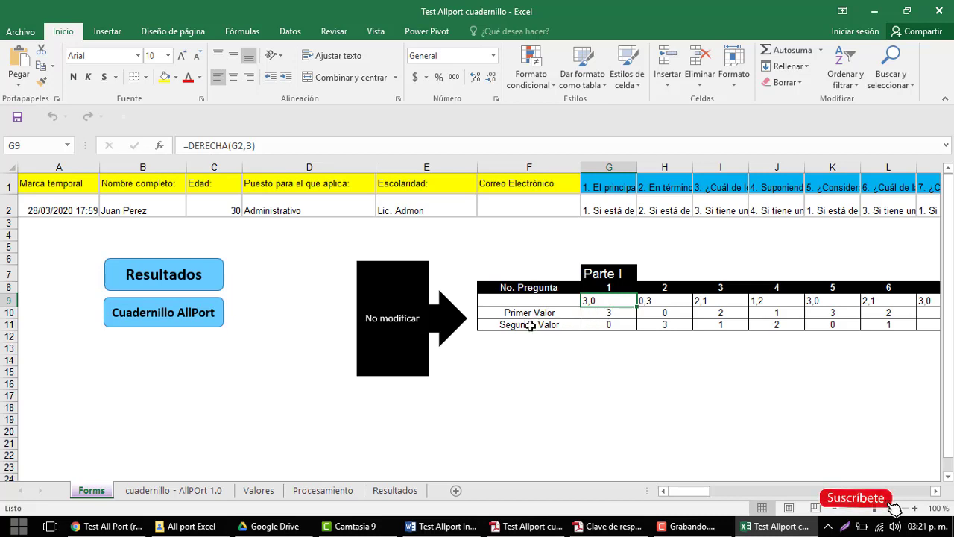
left_click(665, 299)
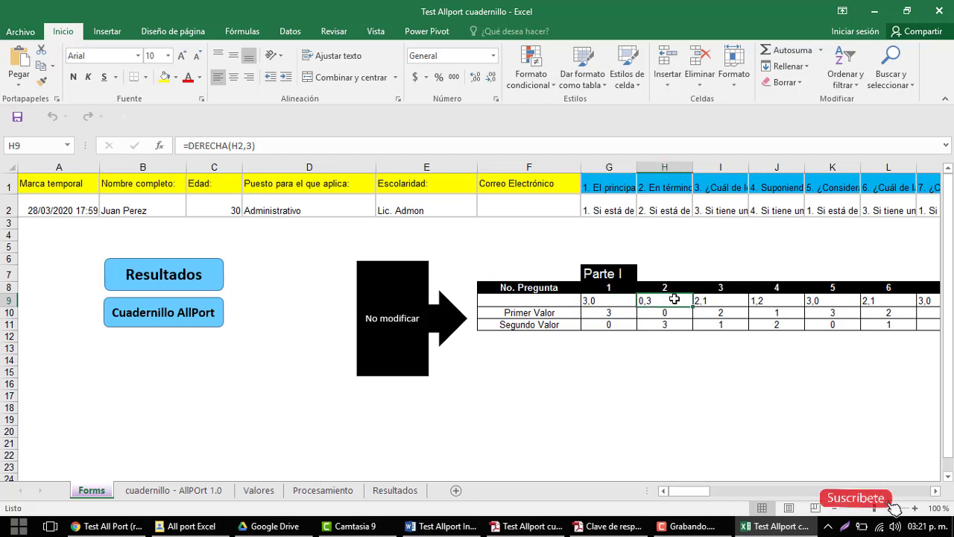
left_click_drag(704, 495, 795, 493)
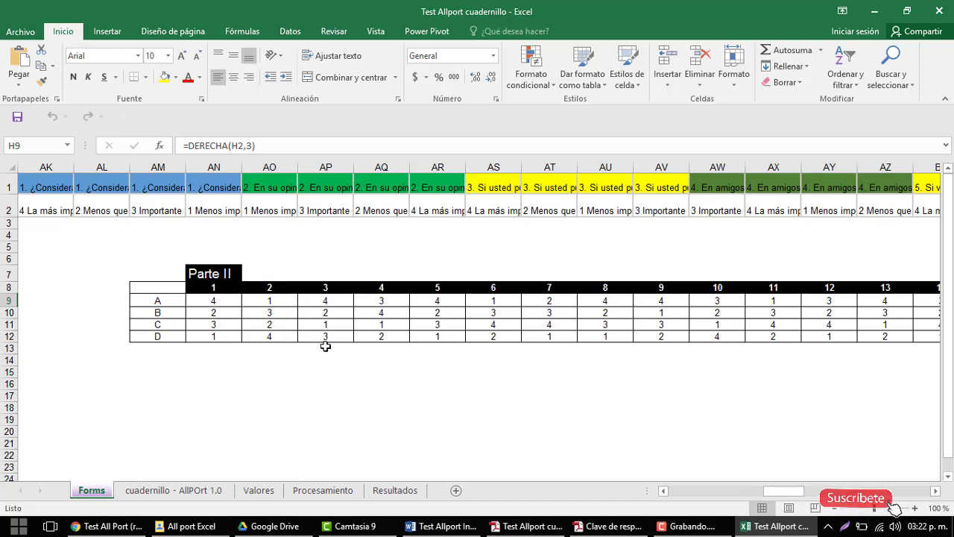
left_click(222, 305)
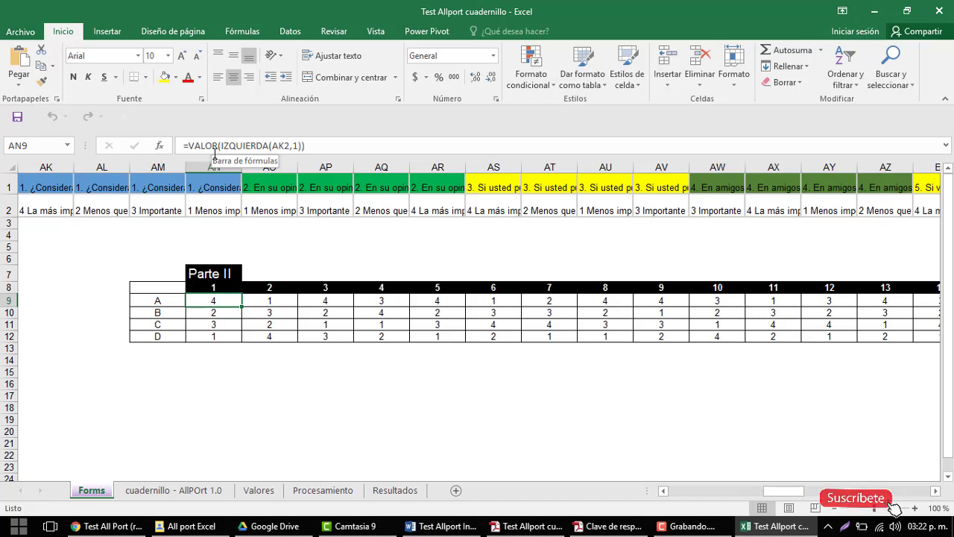
left_click(216, 146)
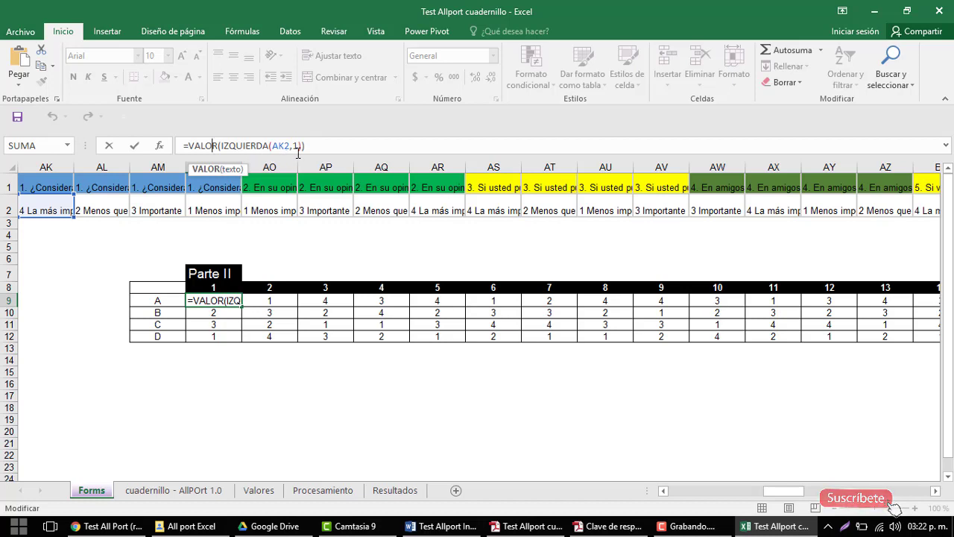
key("Return")
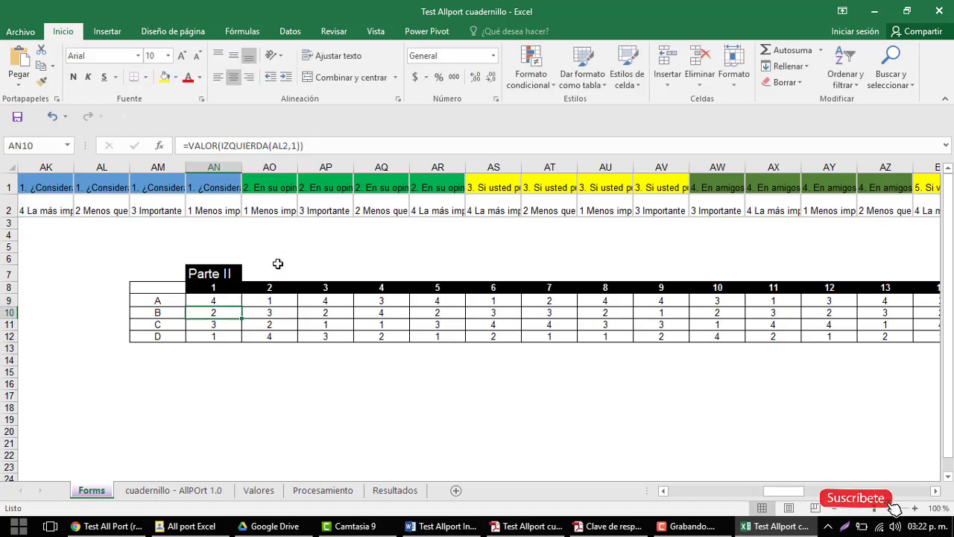
Look through the cuadernillo - AllPOrt 1.0 answer sheet
left_click(199, 494)
scroll(223, 430, "down", 4)
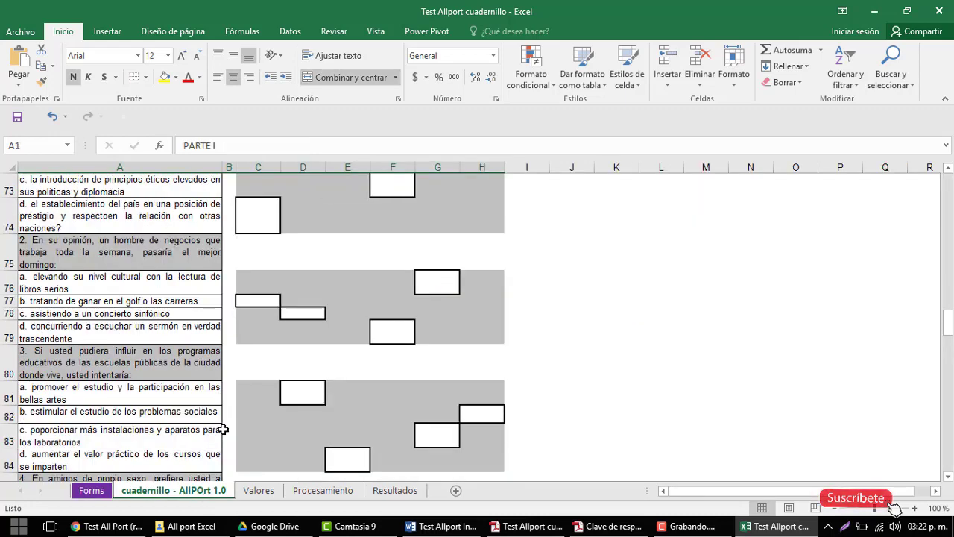
scroll(160, 384, "down", 3)
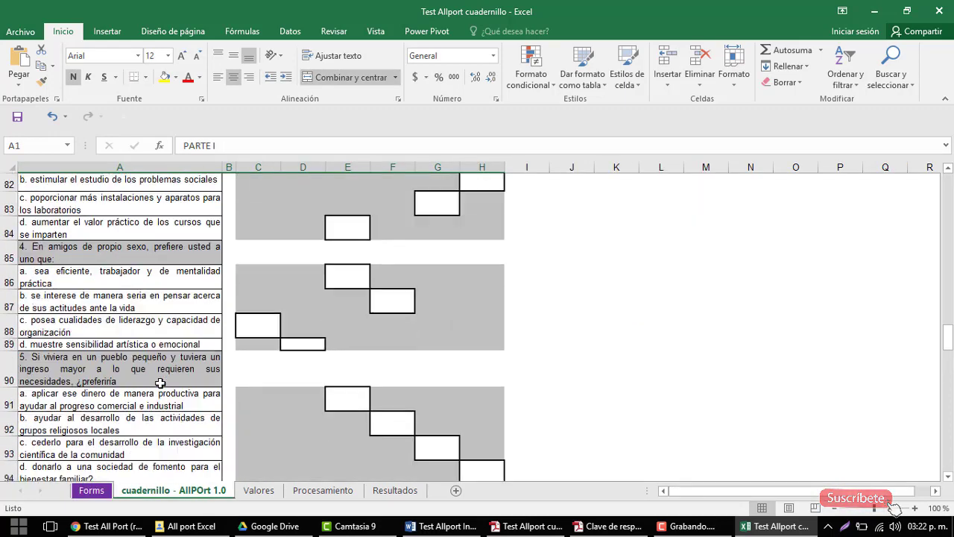
scroll(184, 426, "down", 3)
scroll(184, 426, "down", 2)
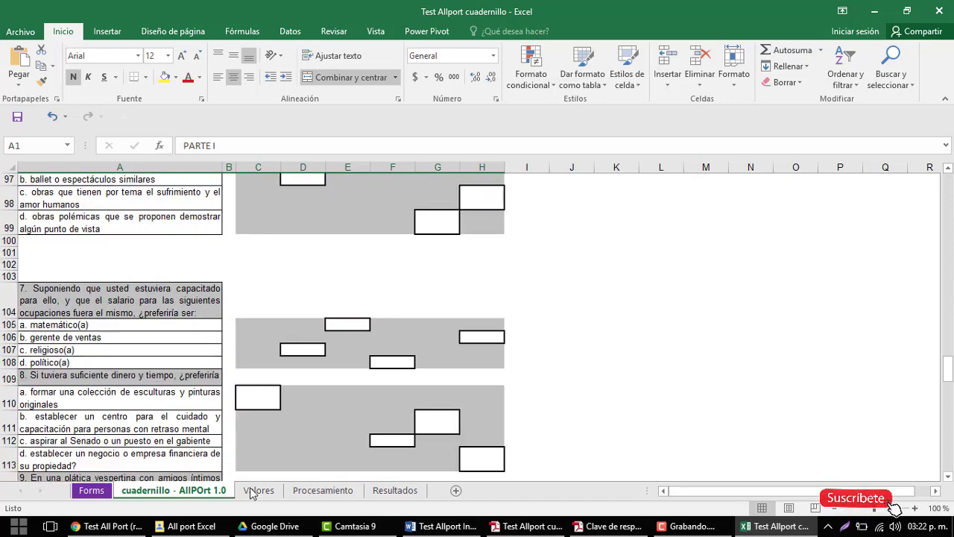
Browse the Valores sheet's Alto, Medio and Bajo interpretations, starting at Alto Valor Teórico
left_click(254, 491)
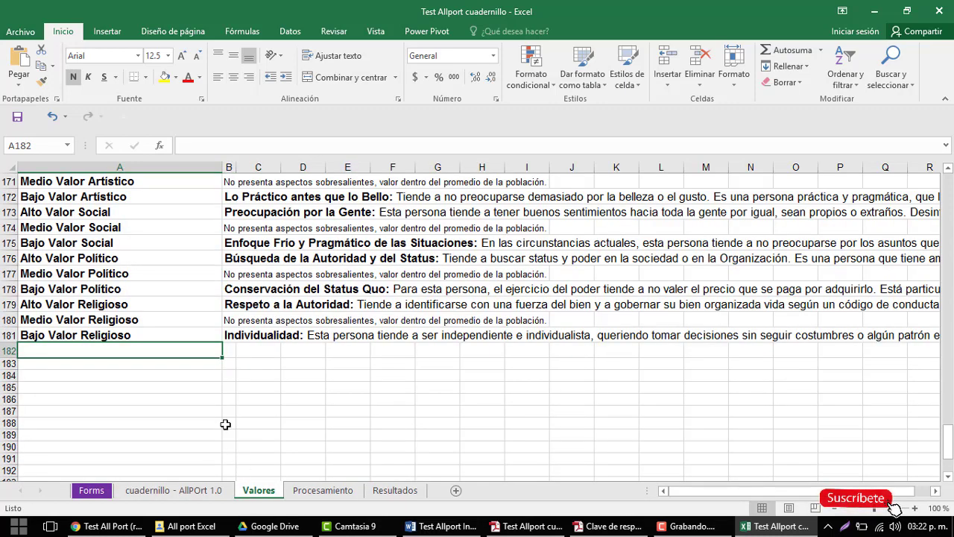
scroll(225, 424, "up", 4)
left_click(151, 242)
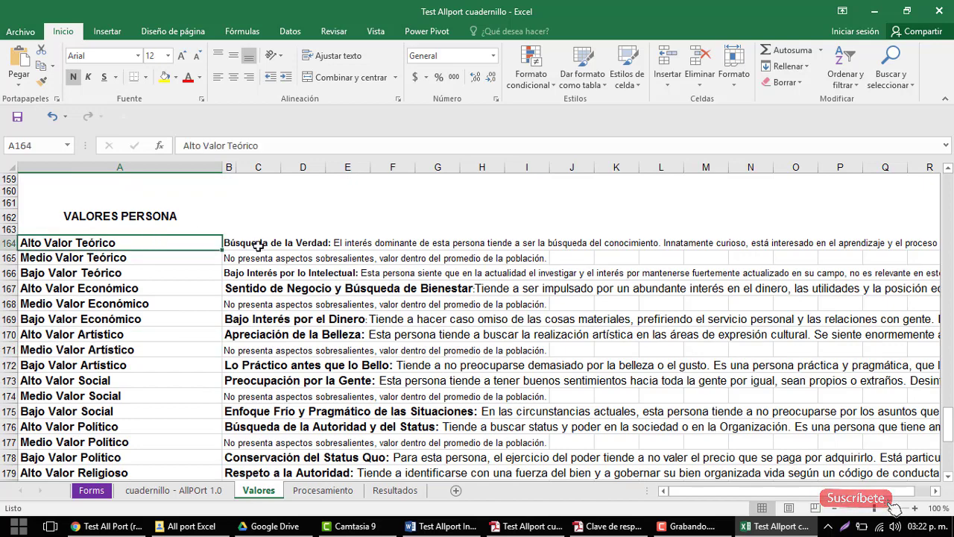
scroll(257, 245, "down", 1)
scroll(170, 330, "down", 1)
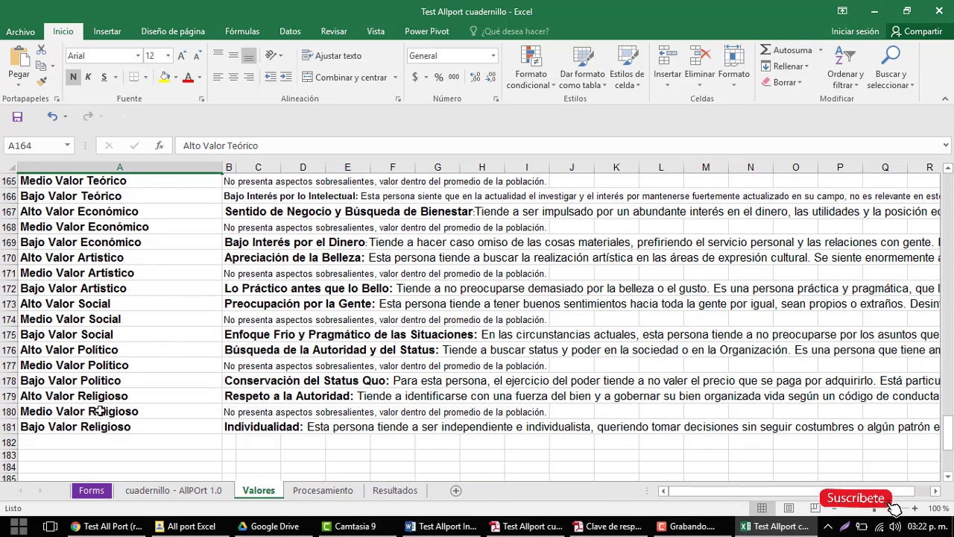
Review the Parte I total formulas in B2 through G2 on the Procesamiento sheet
left_click(322, 492)
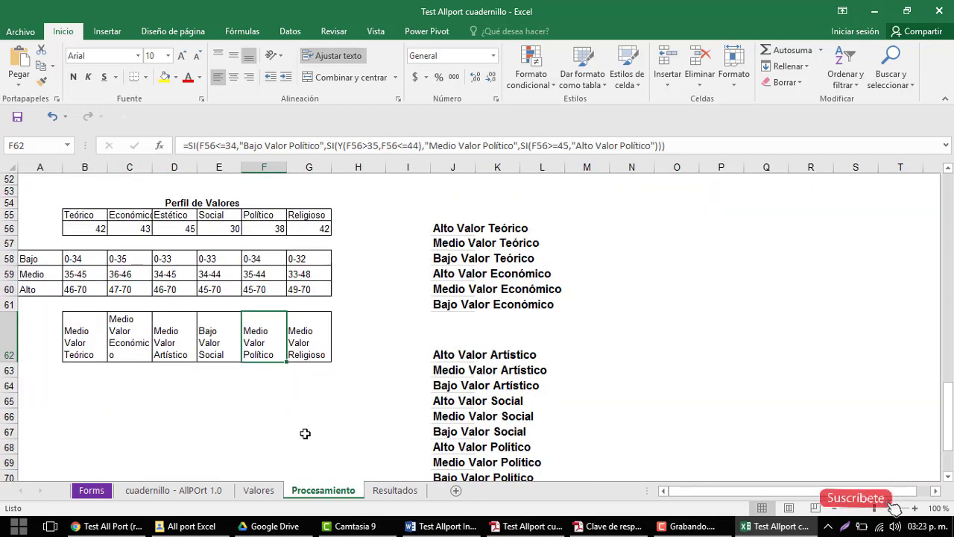
scroll(305, 432, "up", 20)
scroll(305, 434, "up", 2)
scroll(305, 433, "up", 2)
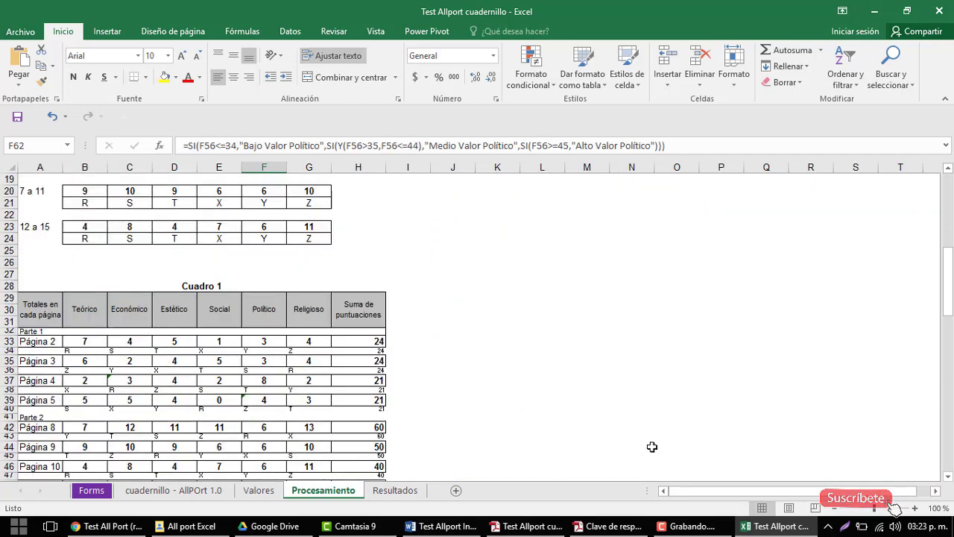
scroll(437, 366, "up", 2)
scroll(350, 339, "up", 4)
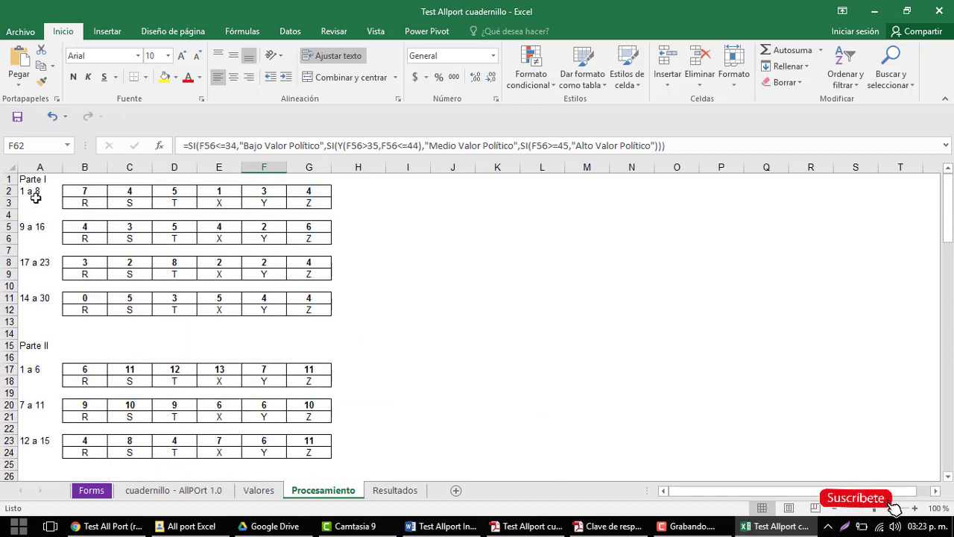
left_click(97, 201)
left_click(99, 191)
left_click(127, 191)
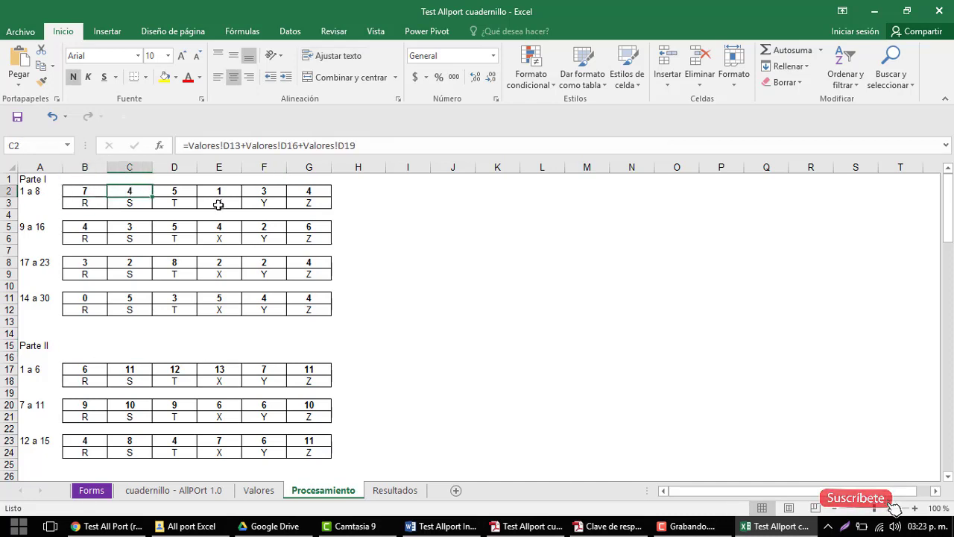
left_click(178, 190)
left_click(217, 191)
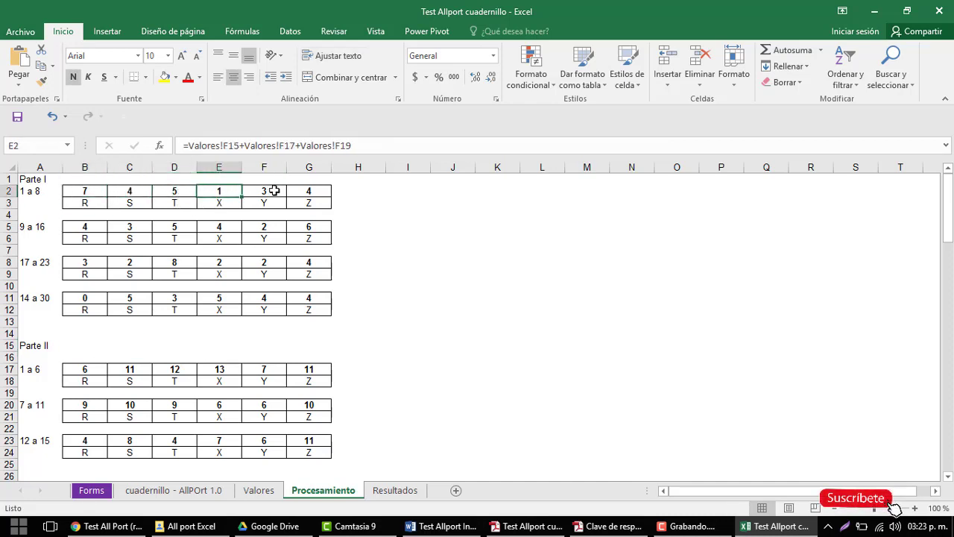
left_click(274, 191)
left_click(304, 192)
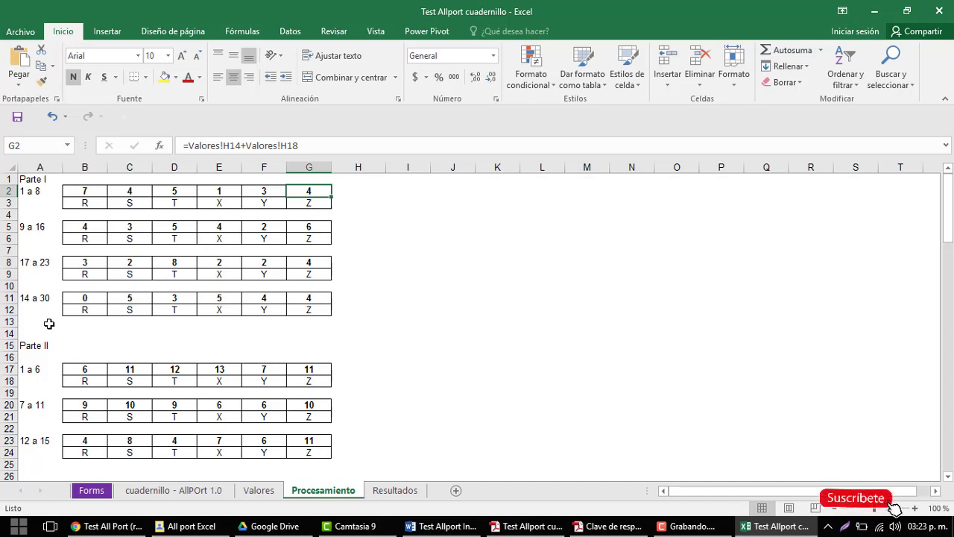
Set B23 to =Valores!C156+Valores!C142, giving a score of 4
scroll(50, 347, "down", 1)
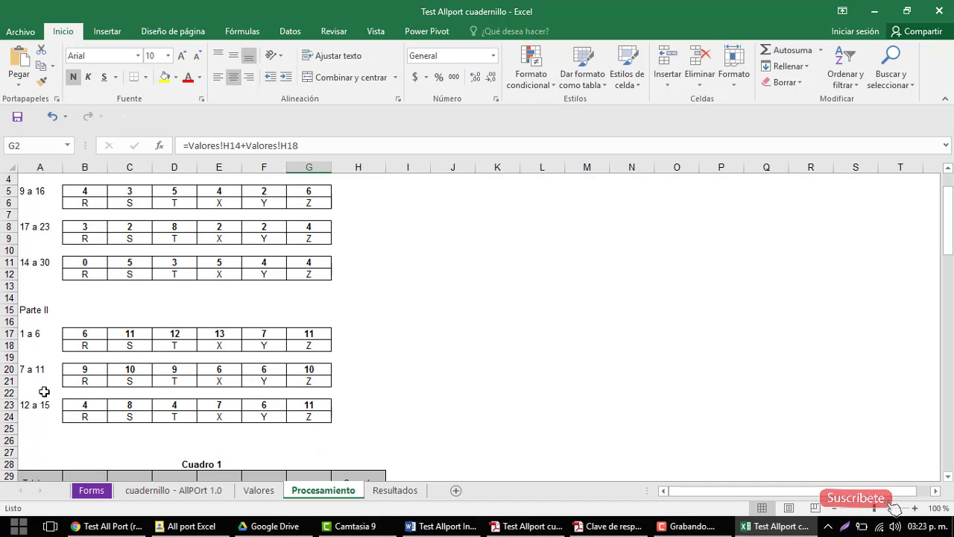
scroll(44, 392, "down", 2)
left_click(78, 336)
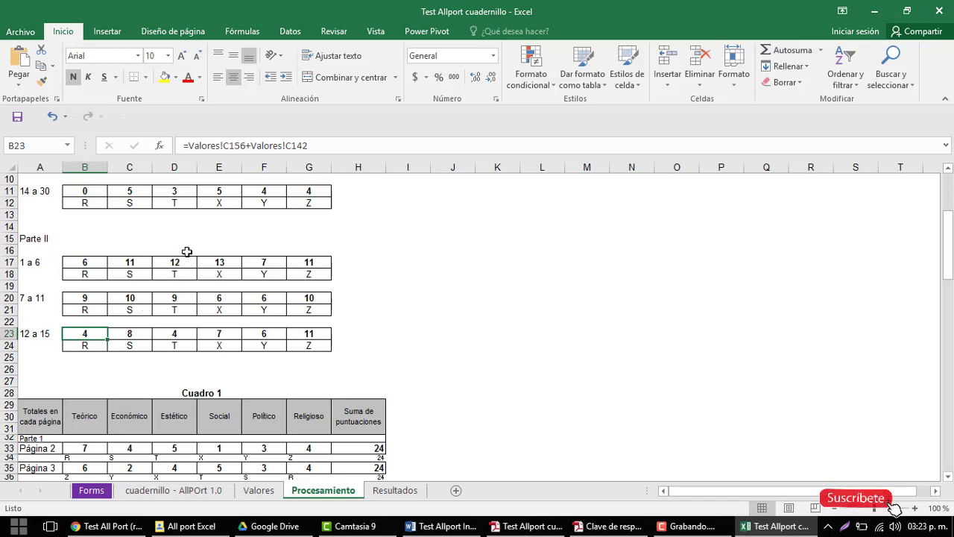
left_click(233, 146)
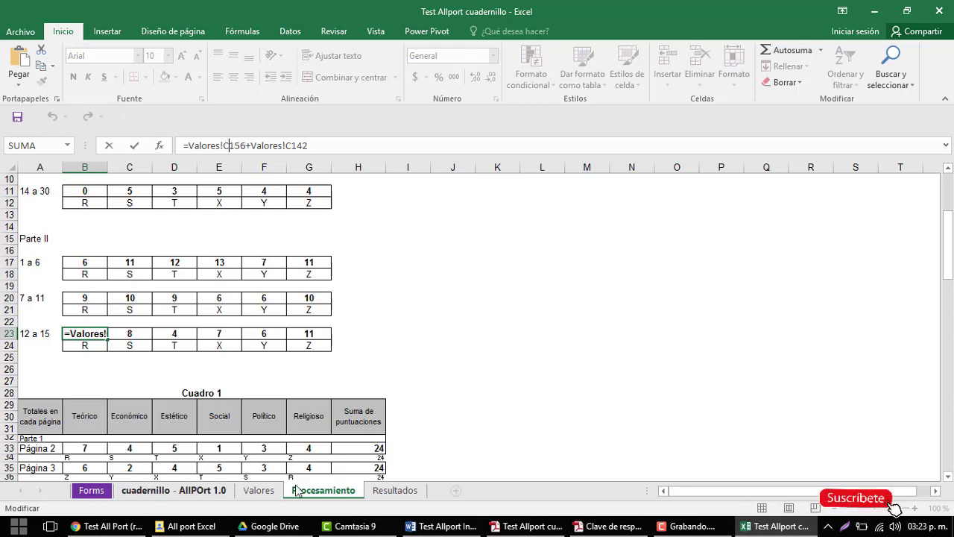
left_click(252, 490)
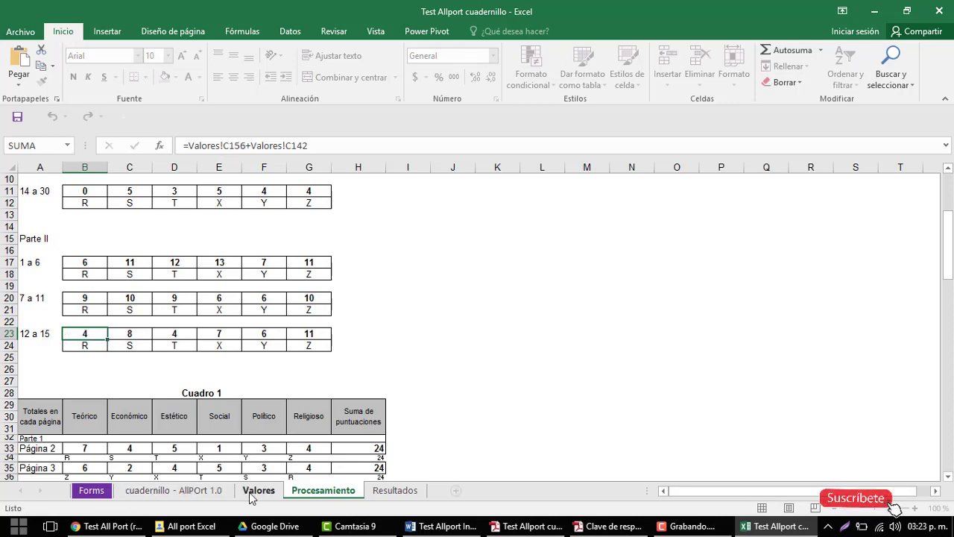
scroll(247, 416, "up", 4)
scroll(249, 418, "up", 2)
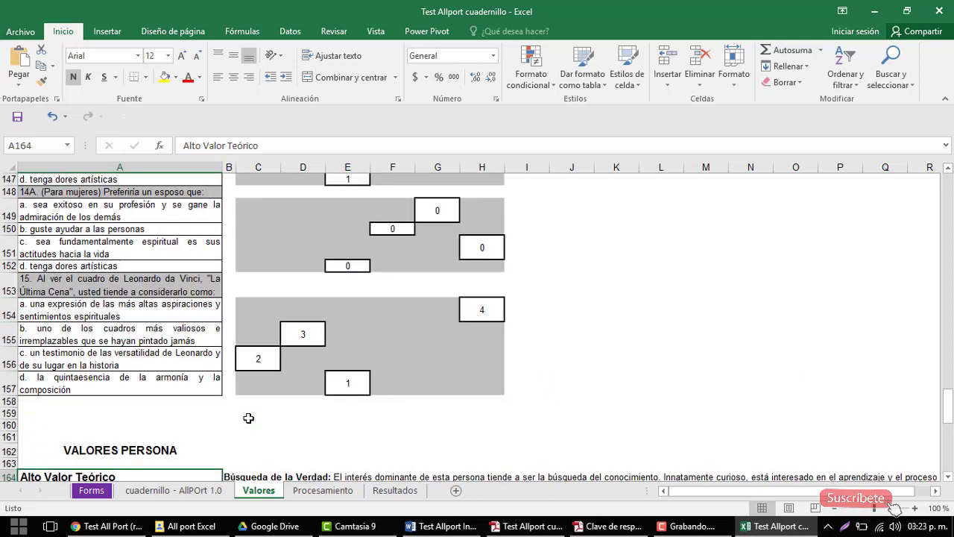
scroll(250, 406, "up", 2)
scroll(317, 305, "up", 1)
scroll(317, 306, "up", 10)
scroll(315, 313, "up", 4)
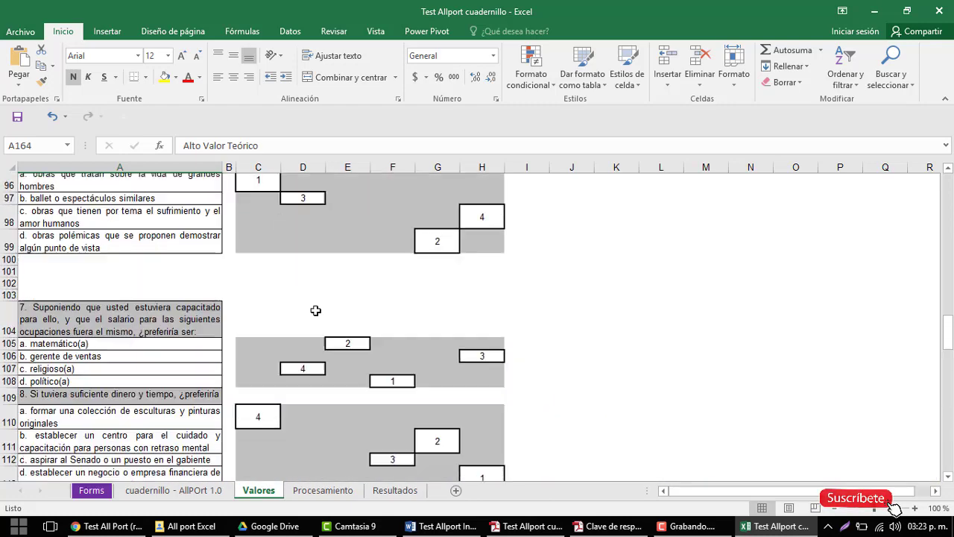
scroll(316, 314, "up", 4)
scroll(334, 320, "up", 5)
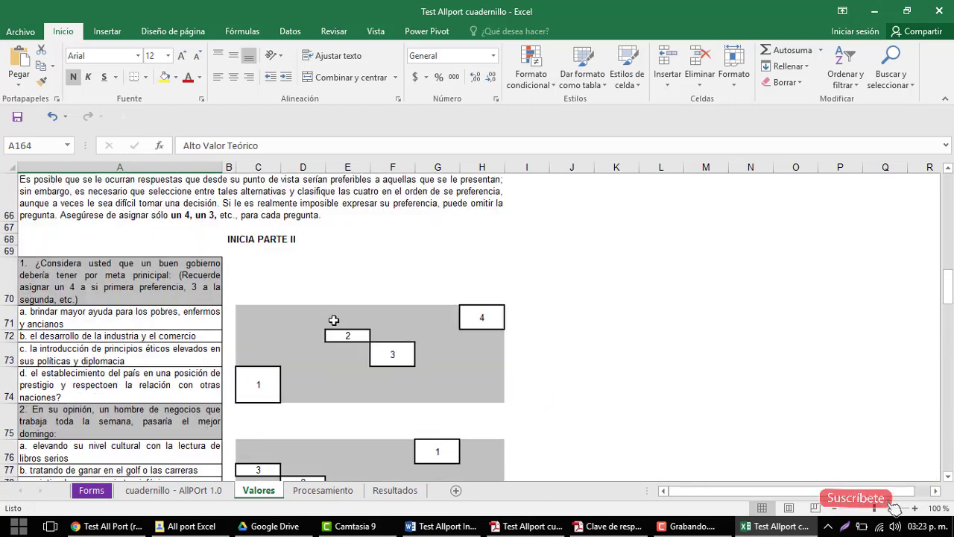
left_click(484, 319)
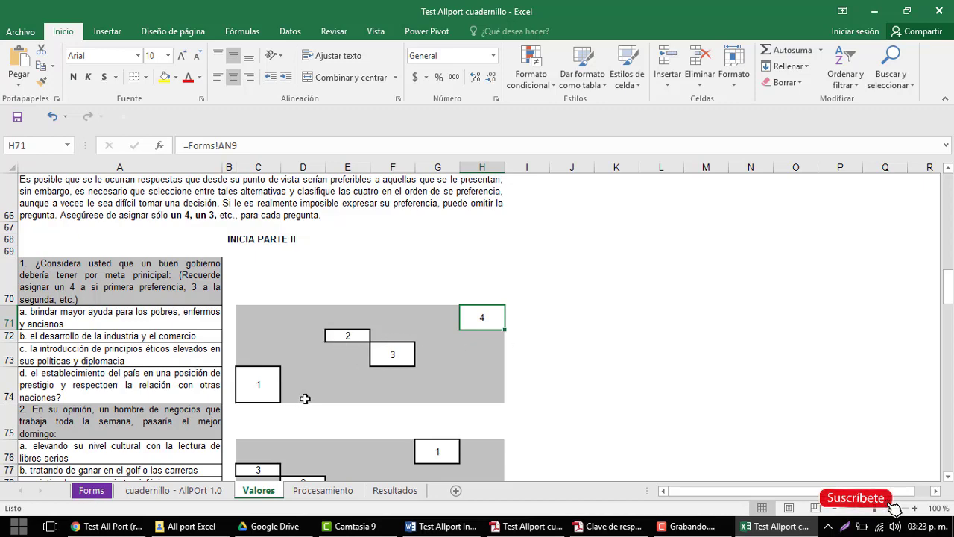
scroll(291, 395, "down", 1)
scroll(207, 215, "down", 2)
scroll(209, 251, "up", 2)
scroll(196, 340, "up", 2)
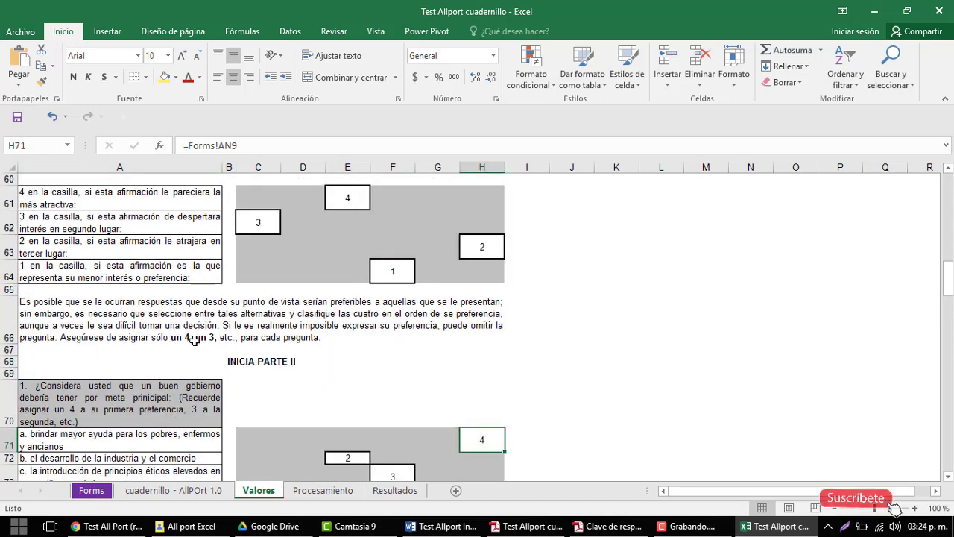
scroll(189, 355, "down", 2)
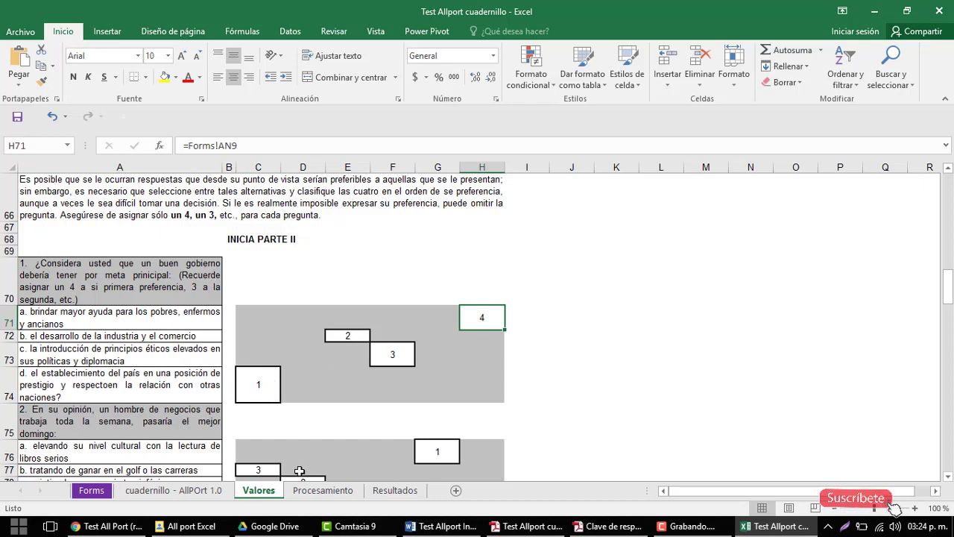
left_click(324, 490)
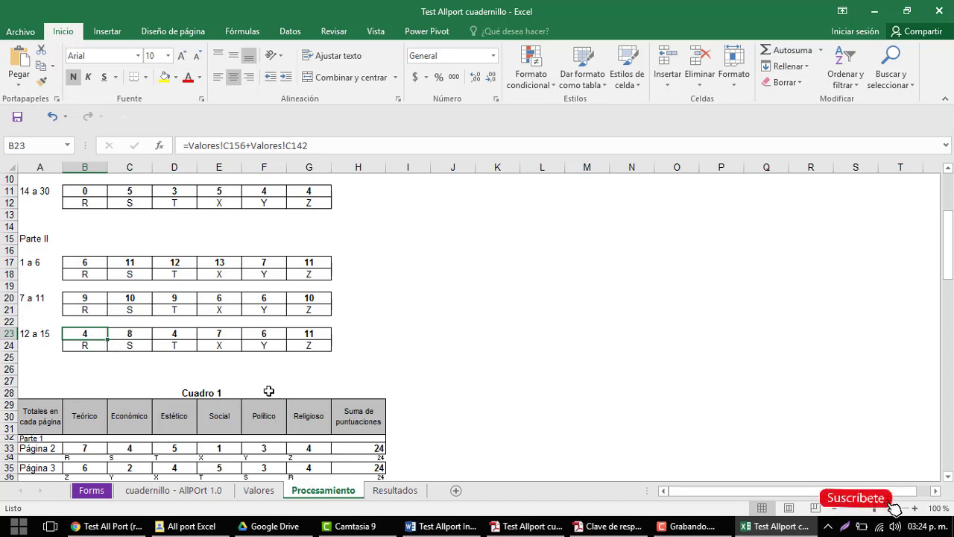
Check the page-total formula in H33 on Procesamiento, leaving it unchanged
scroll(266, 377, "down", 4)
scroll(266, 369, "down", 1)
scroll(268, 351, "down", 1)
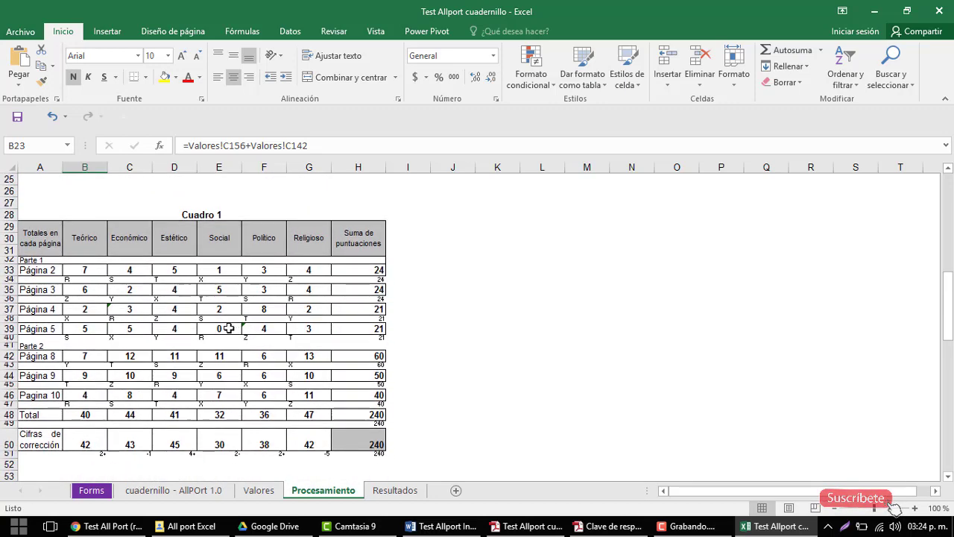
scroll(211, 328, "down", 1)
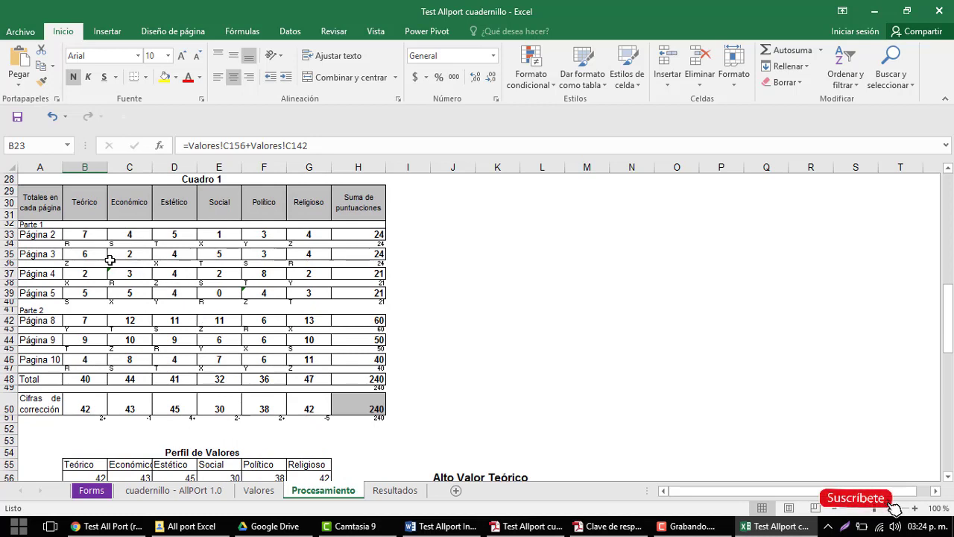
left_click(377, 233)
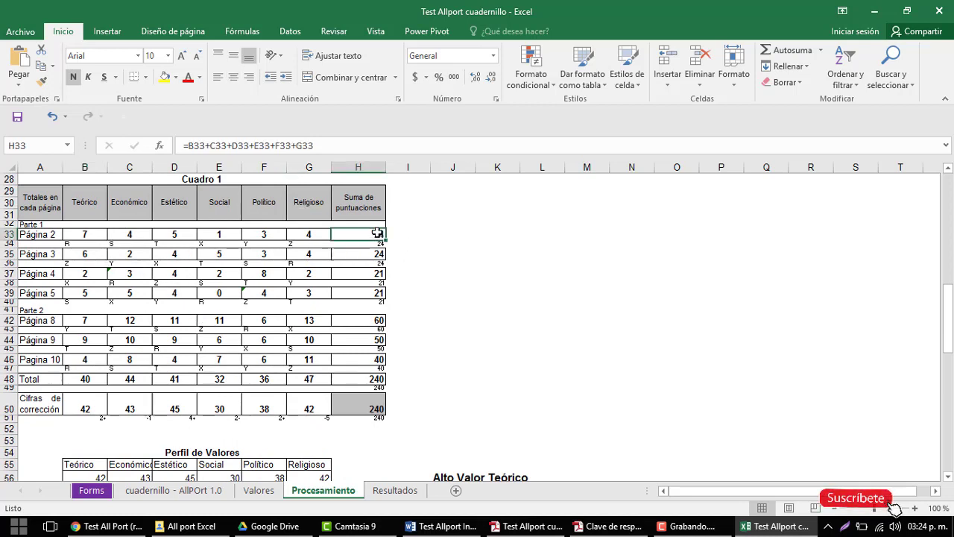
left_click(271, 145)
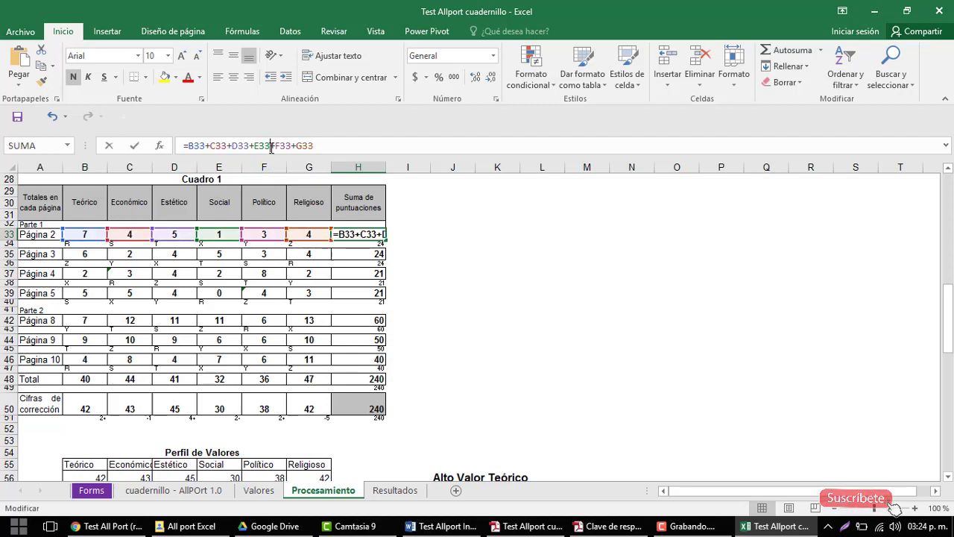
key("Return")
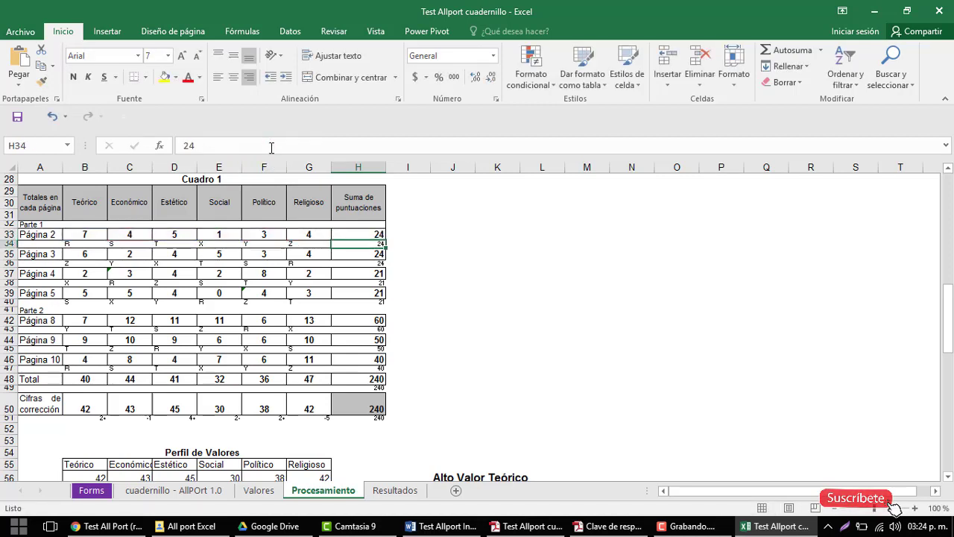
Check the corrected Teórico score in B50 and the B48 total =B33+B35+B37+B39+B42+B44+B46
left_click(80, 410)
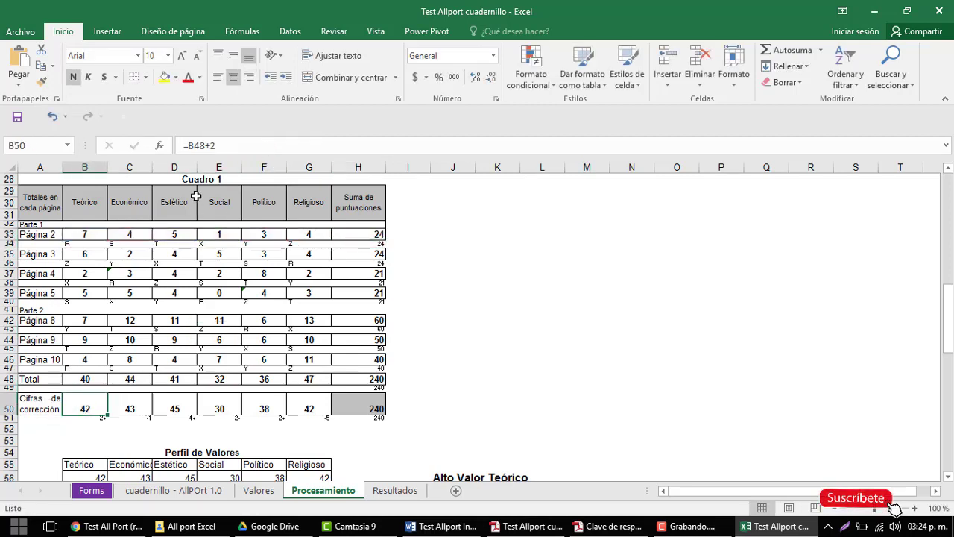
left_click(200, 146)
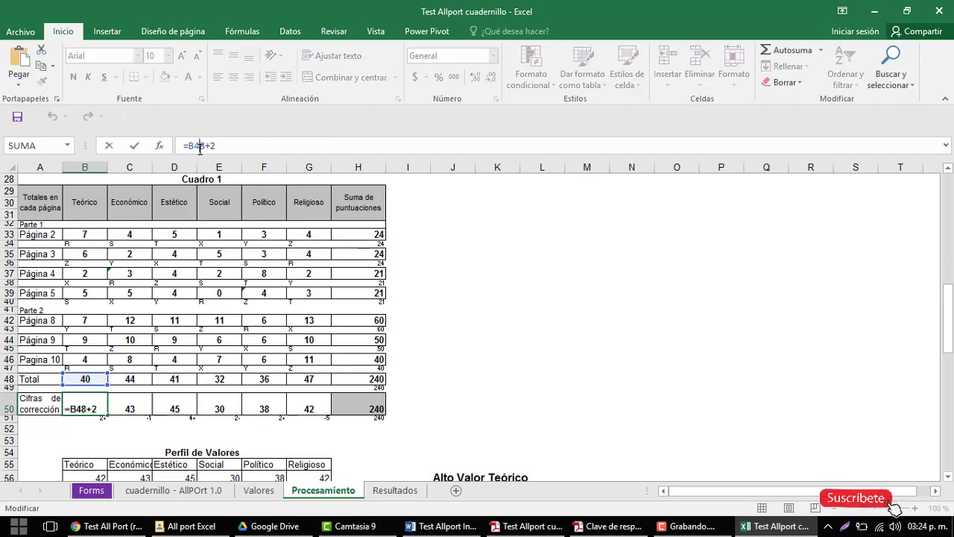
key("Return")
left_click(91, 380)
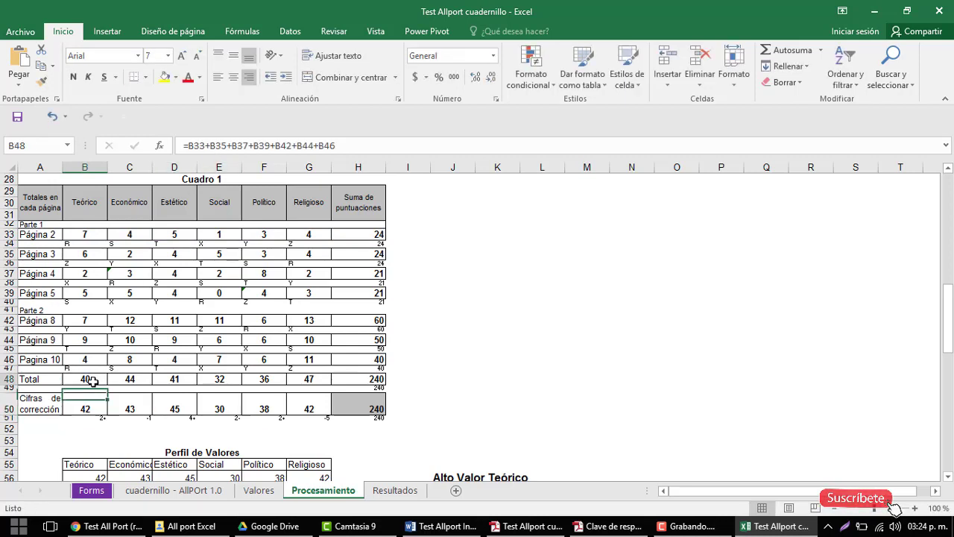
left_click(258, 146)
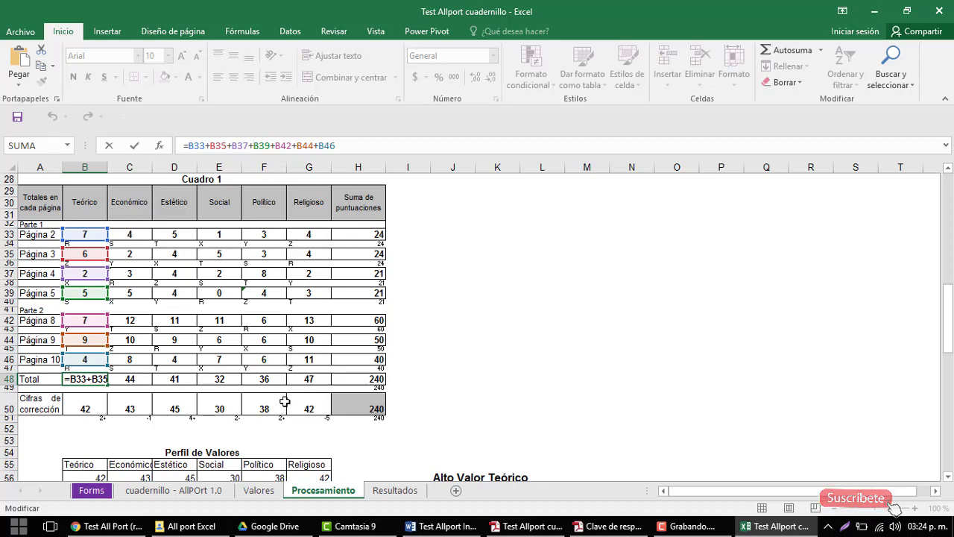
scroll(276, 397, "down", 3)
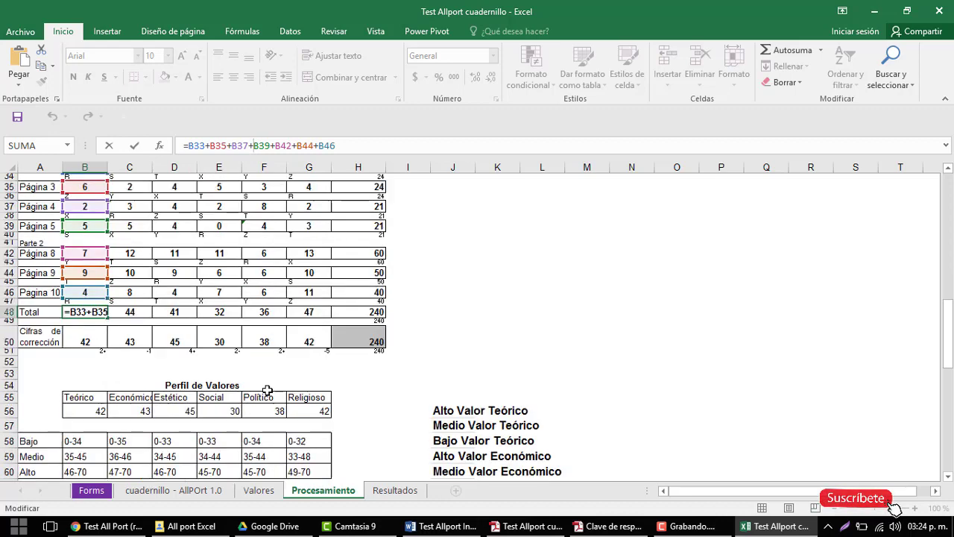
scroll(263, 385, "down", 2)
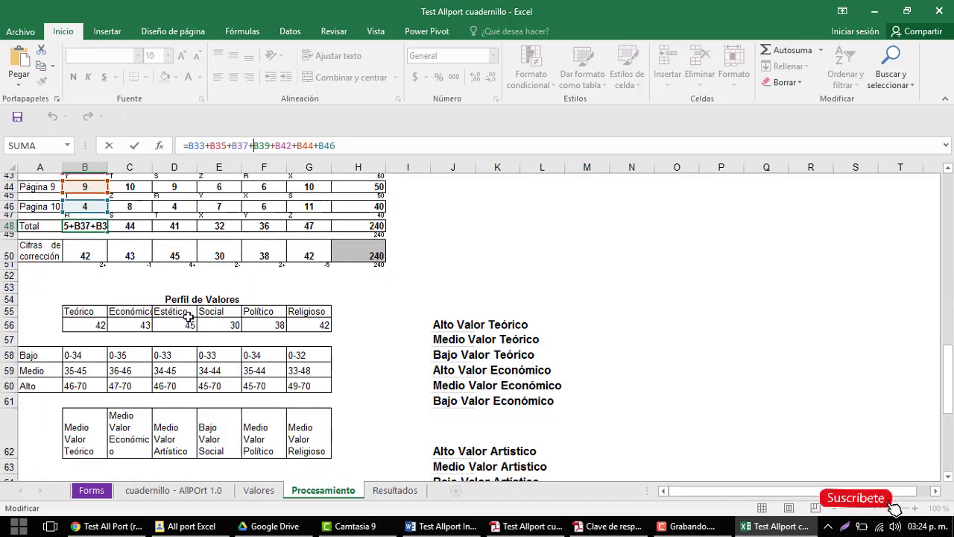
key("ctrl+Return")
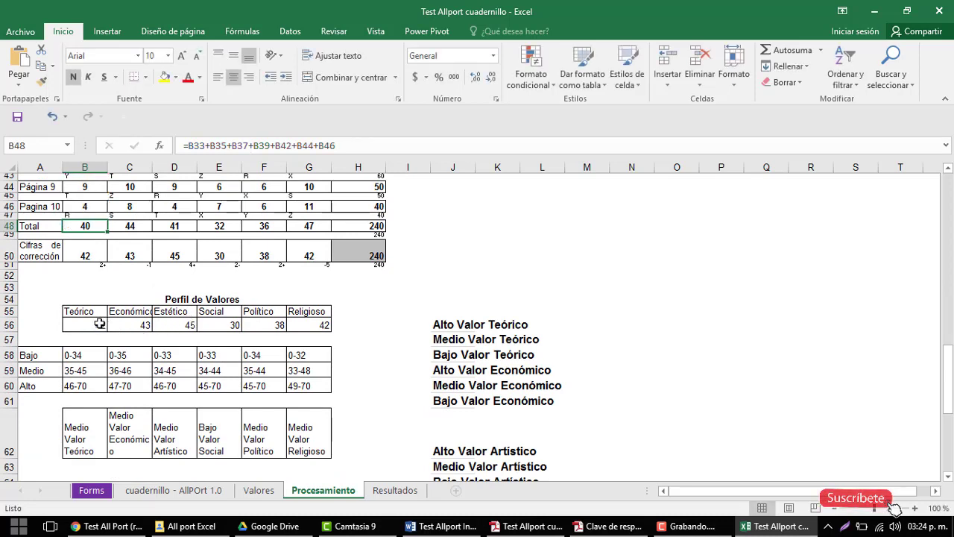
Enter =B50 in B56 so the Teórico profile value shows 42
left_click(99, 324)
type("=B50")
key("ctrl+Return")
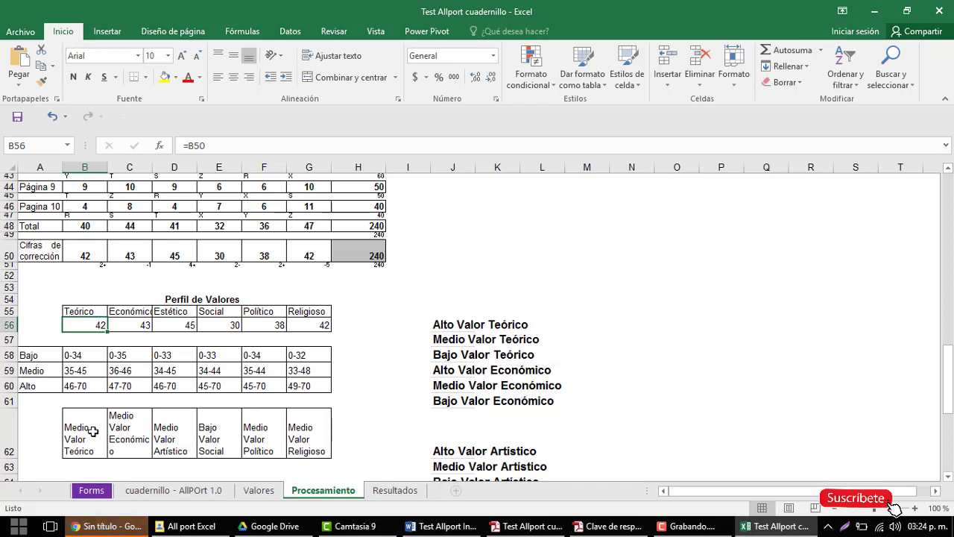
Review the Teórico range in B58 and B62's nested SI formula rating it Medio Valor Teórico
left_click(86, 358)
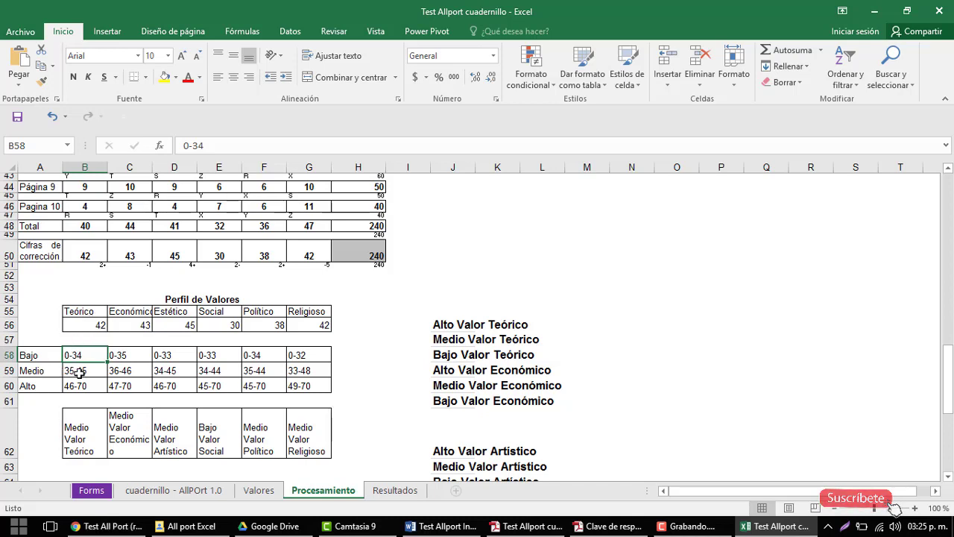
left_click(88, 436)
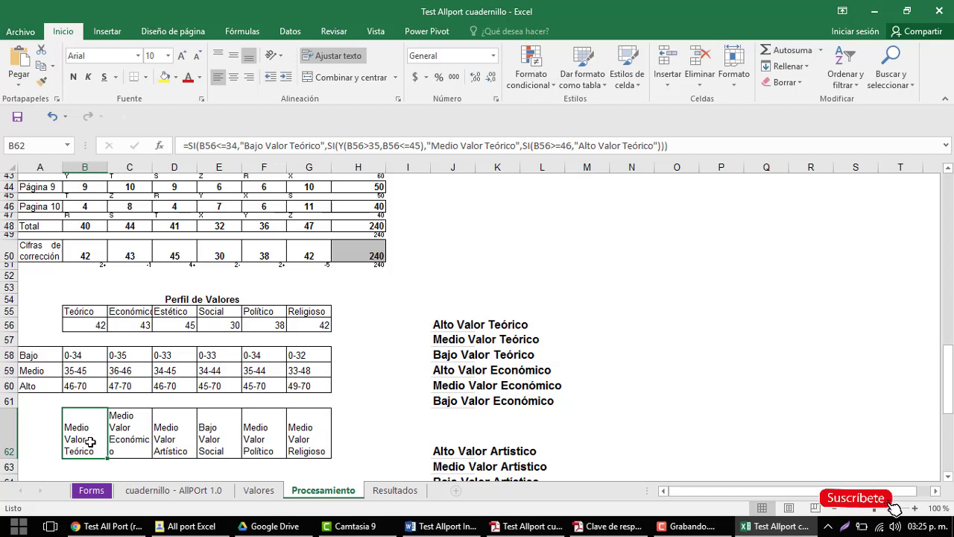
left_click(412, 145)
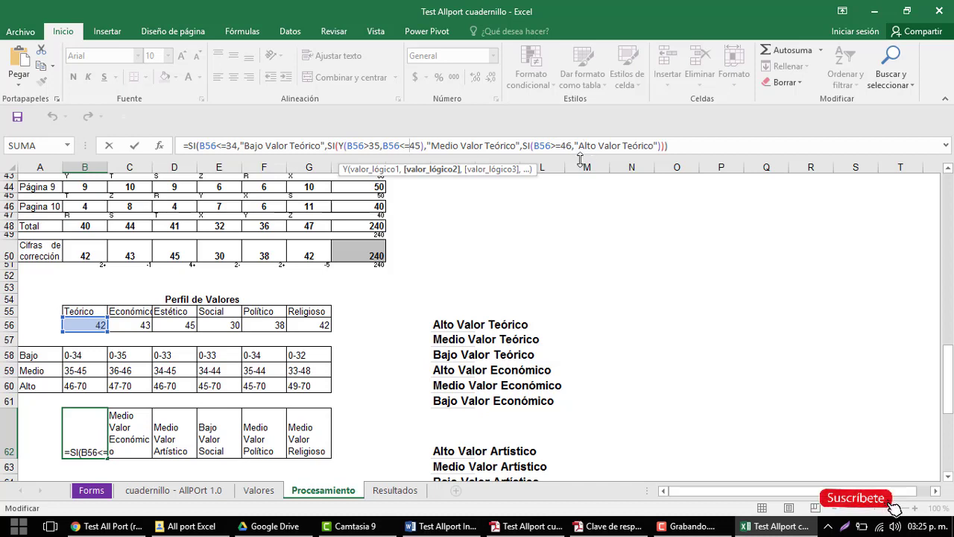
key("Return")
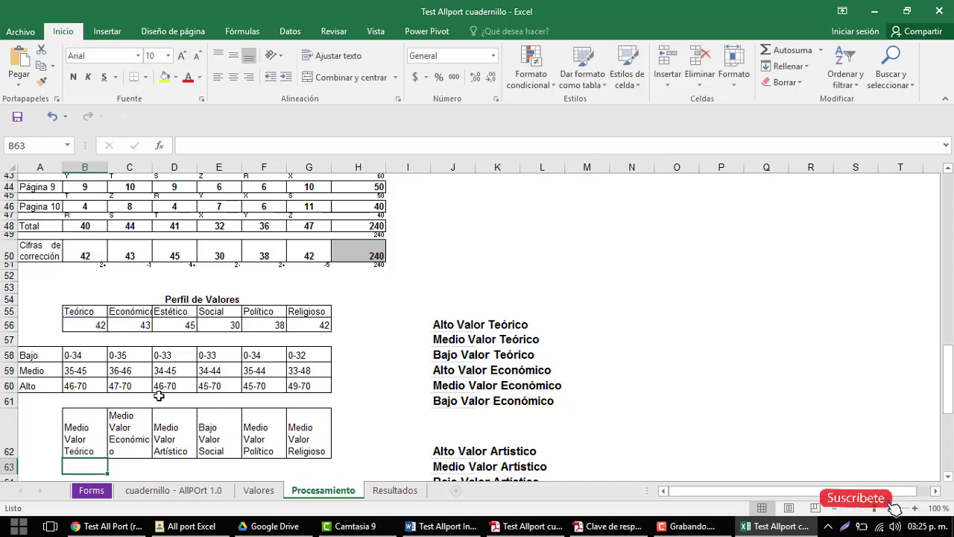
scroll(164, 402, "down", 2)
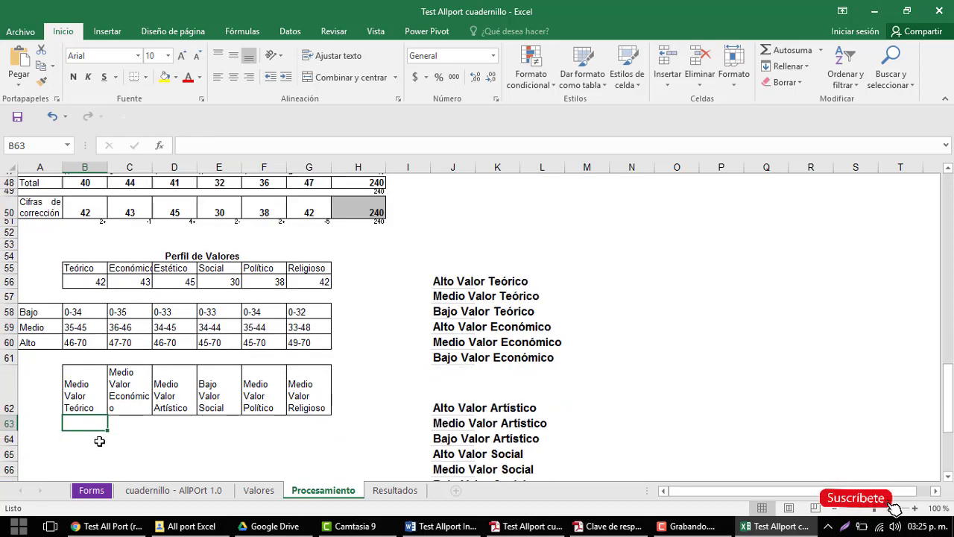
Scroll through the Resultados report's value-profile chart and interpretation boxes
left_click(395, 491)
scroll(308, 440, "up", 4)
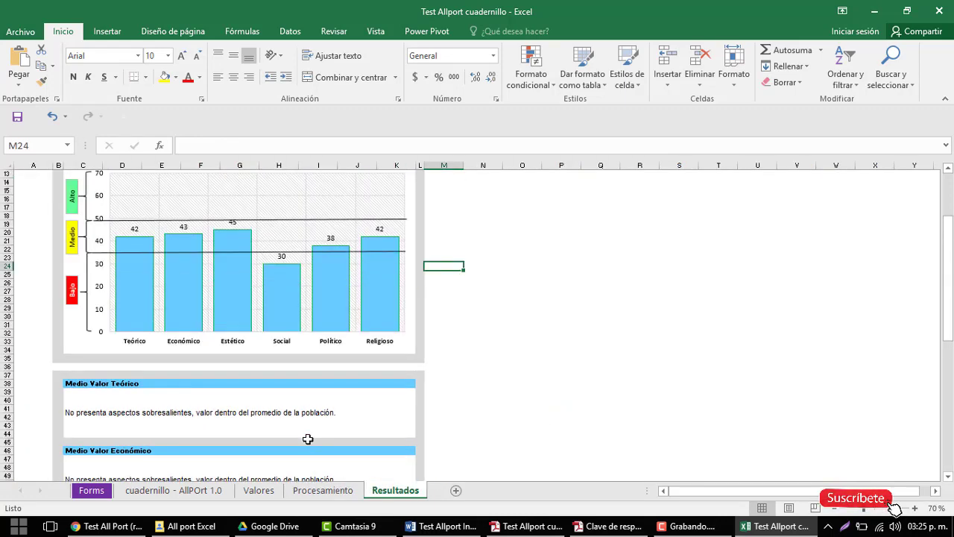
scroll(308, 439, "up", 3)
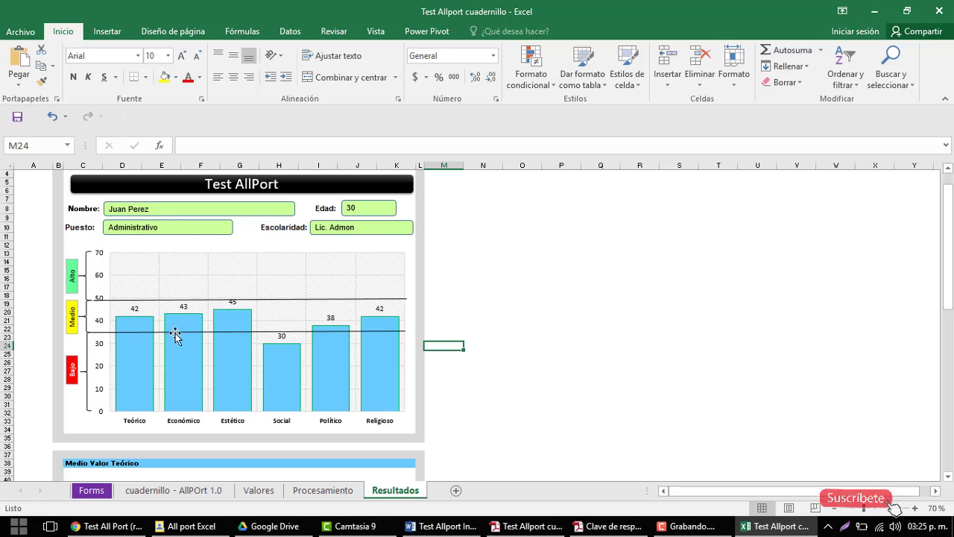
scroll(163, 347, "down", 3)
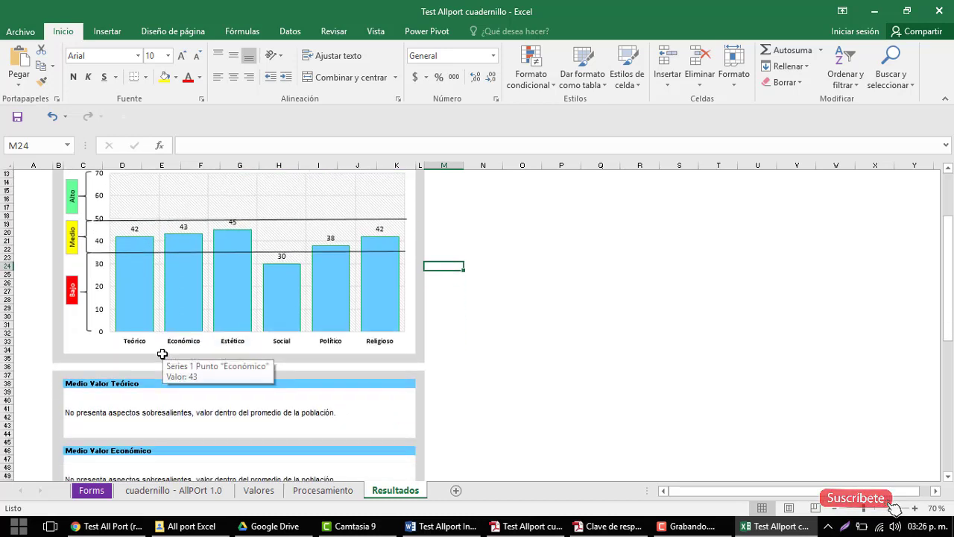
scroll(162, 353, "down", 1)
scroll(153, 369, "down", 1)
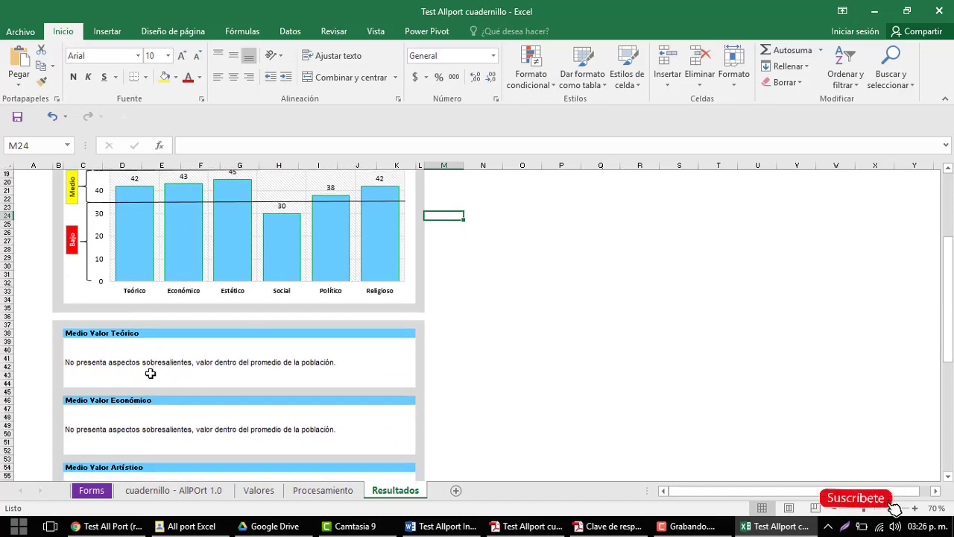
scroll(151, 373, "down", 1)
scroll(151, 373, "down", 2)
scroll(150, 373, "down", 2)
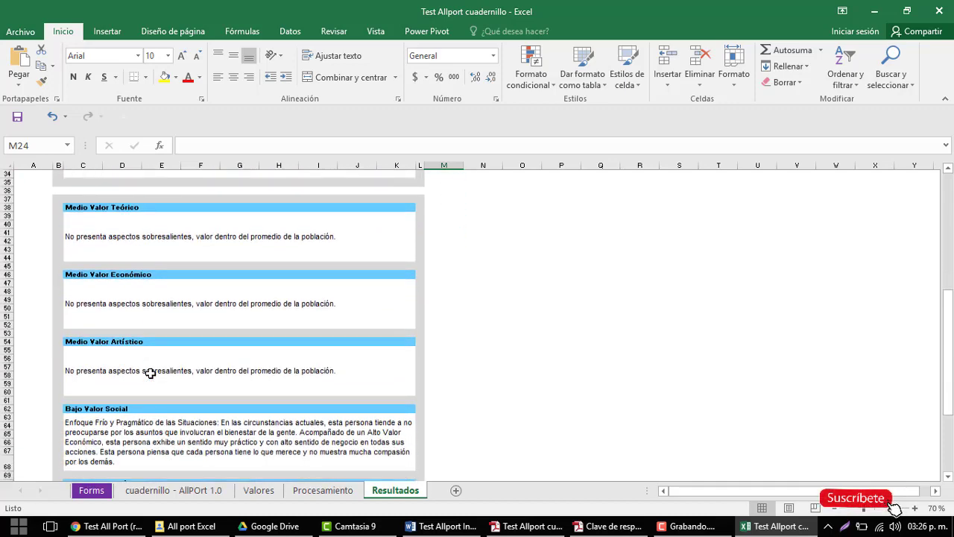
scroll(151, 373, "down", 1)
scroll(151, 373, "down", 1)
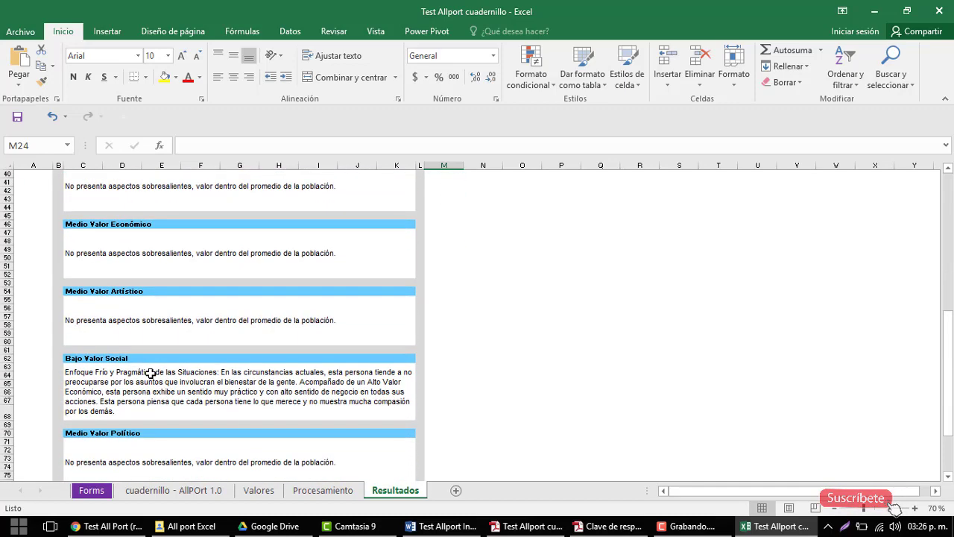
scroll(150, 373, "down", 3)
scroll(149, 371, "up", 4)
scroll(149, 371, "up", 1)
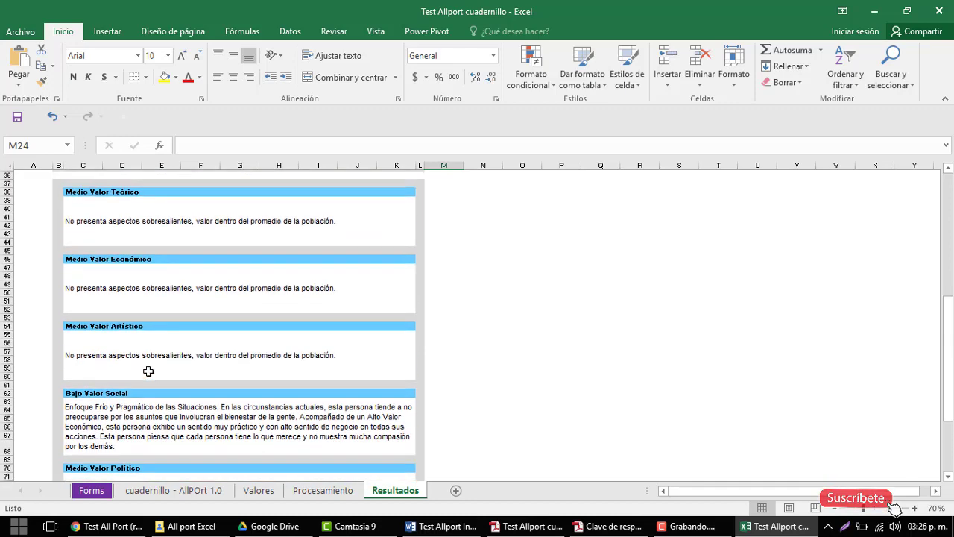
scroll(149, 371, "up", 1)
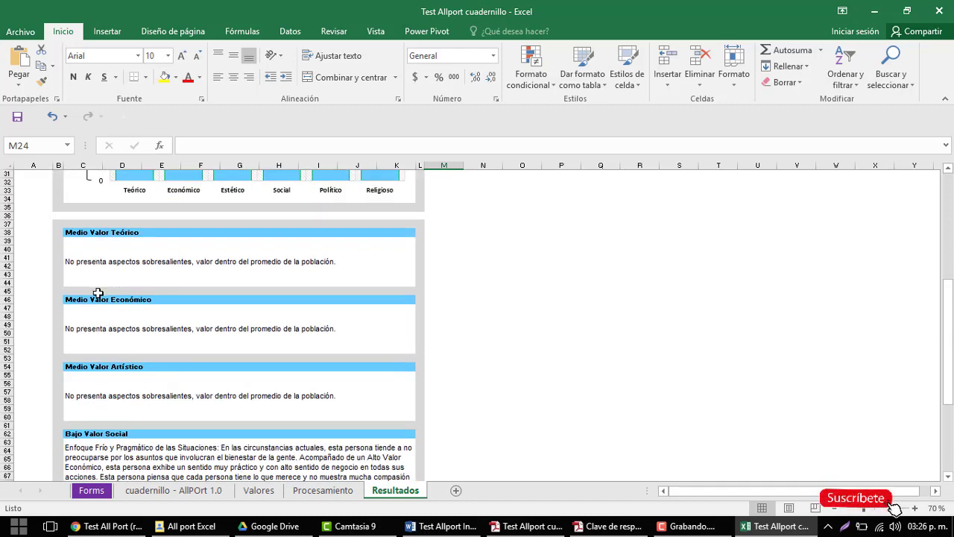
Check C39's BUSCARV formula pulling the Medio Valor Teórico description from Valores
left_click(79, 272)
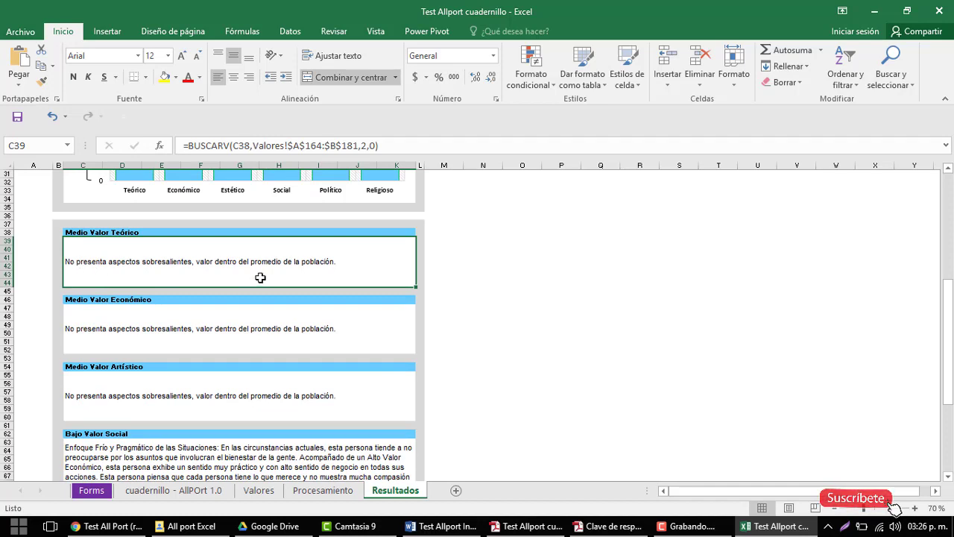
scroll(260, 277, "up", 4)
scroll(239, 287, "up", 4)
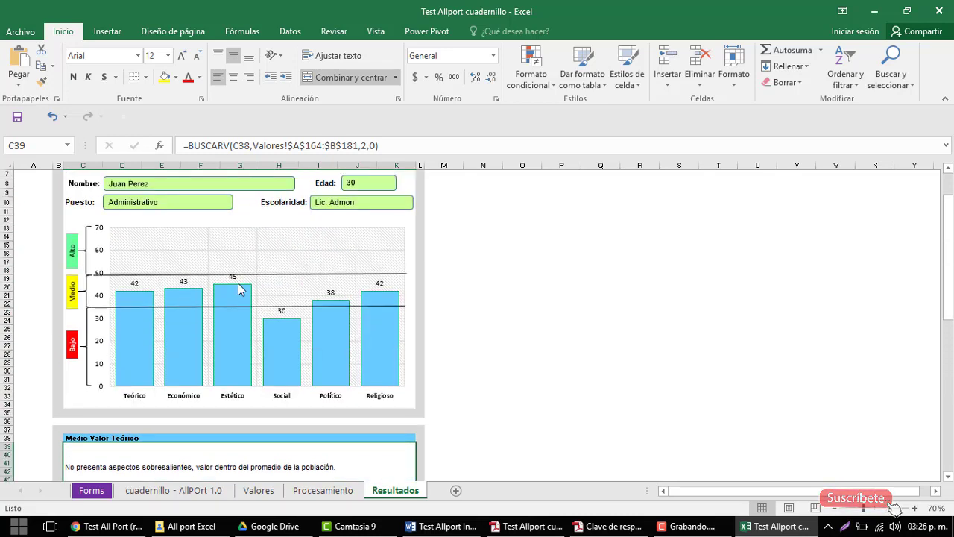
left_click(95, 492)
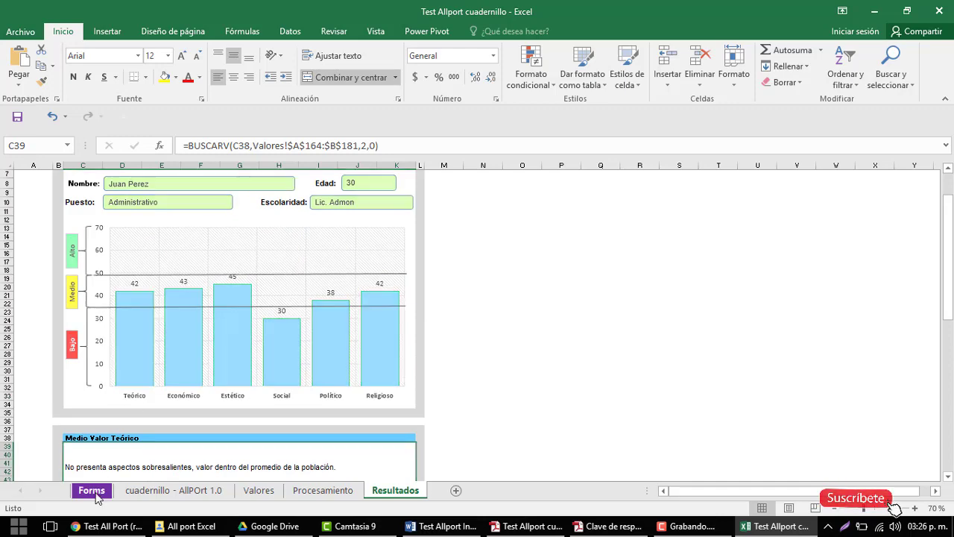
Check the single response row in the Google Sheets responses spreadsheet and Forms summary, then return to Excel
left_click(107, 528)
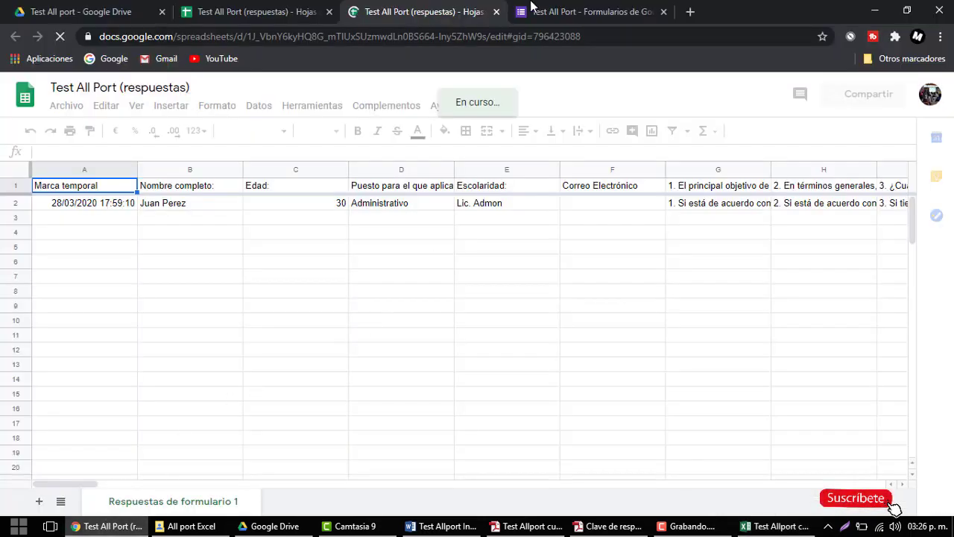
left_click(555, 9)
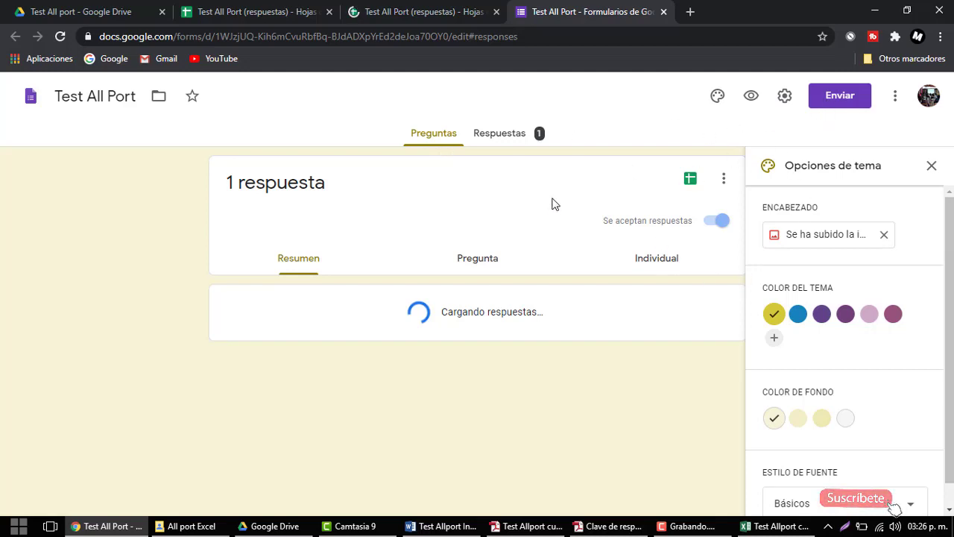
left_click(393, 9)
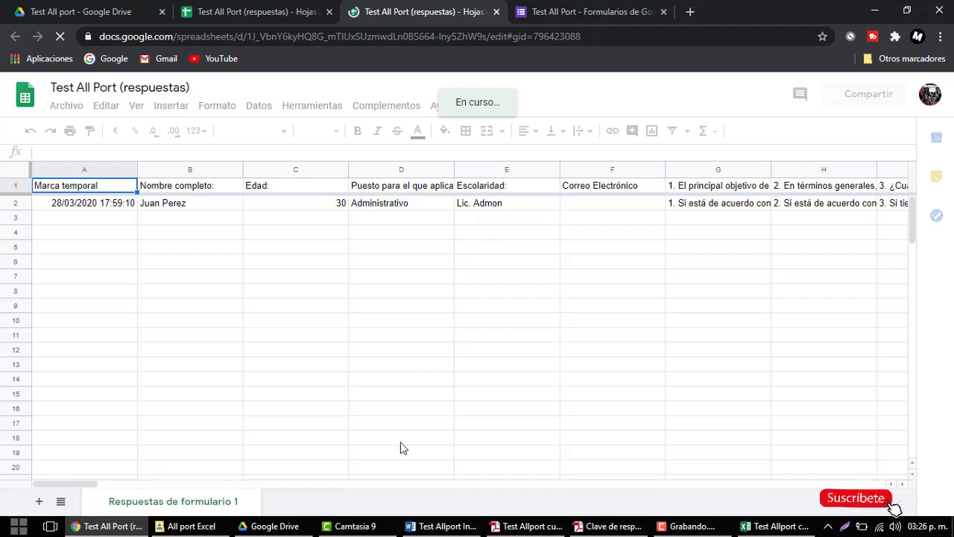
left_click(88, 207)
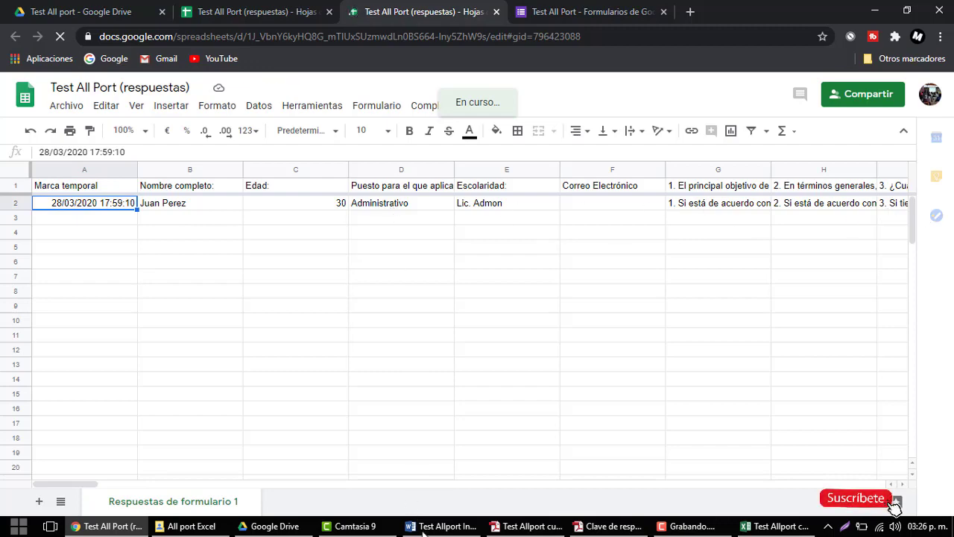
left_click(776, 526)
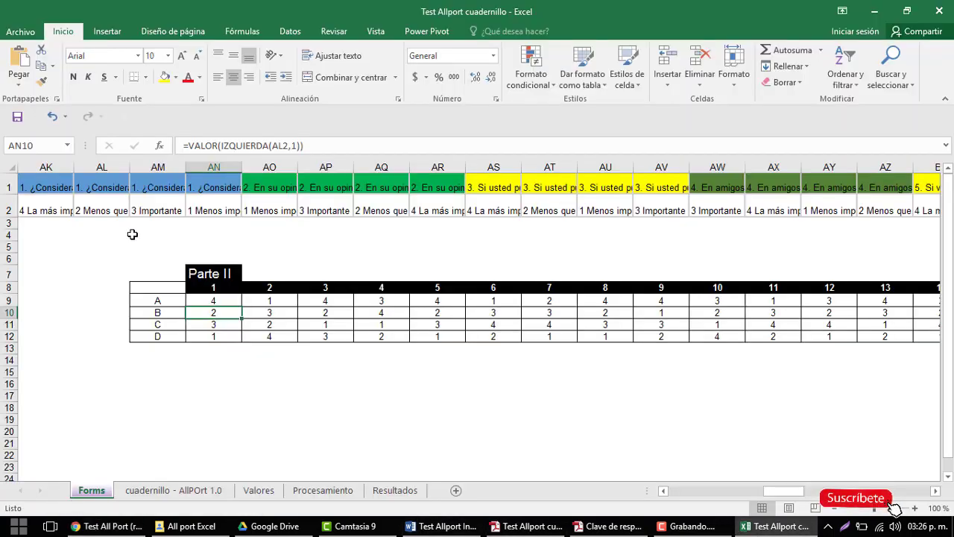
Check the imported answer in AK2, then scroll the Resultados report back to its Test AllPort header
left_click(49, 209)
key("ctrl+Left")
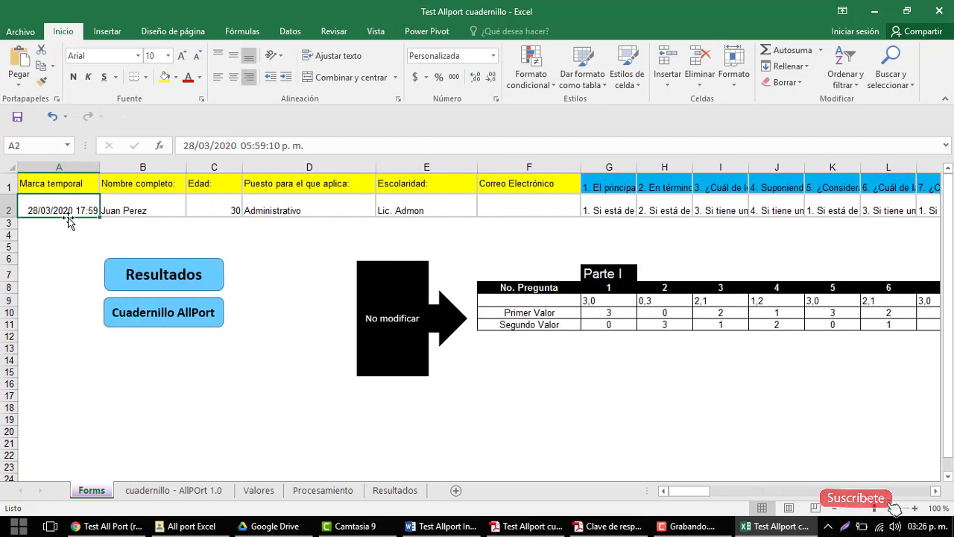
left_click(395, 490)
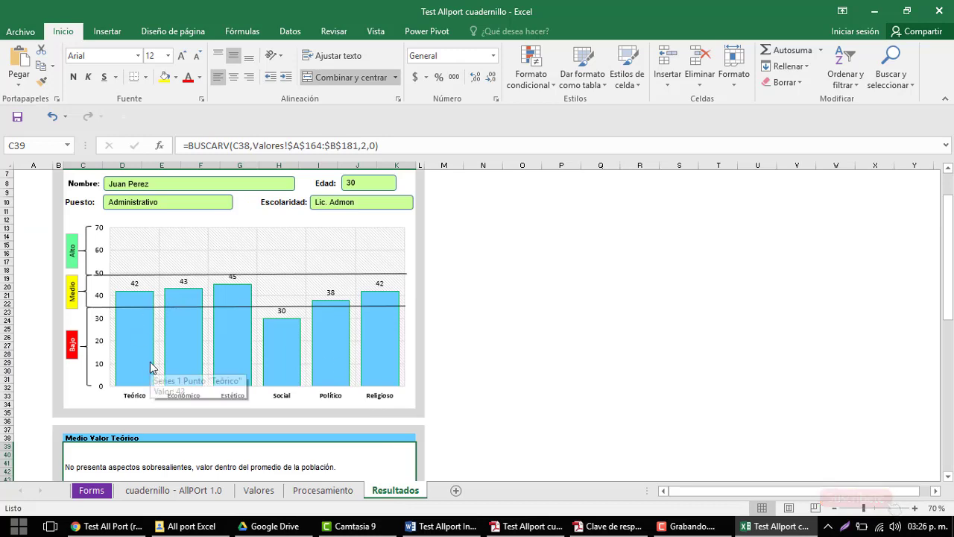
scroll(164, 352, "down", 2)
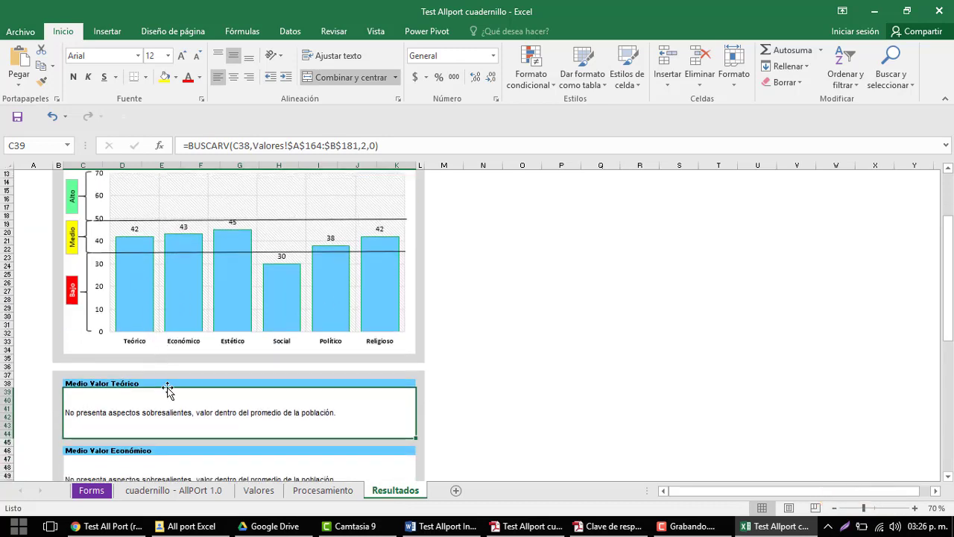
scroll(169, 388, "down", 2)
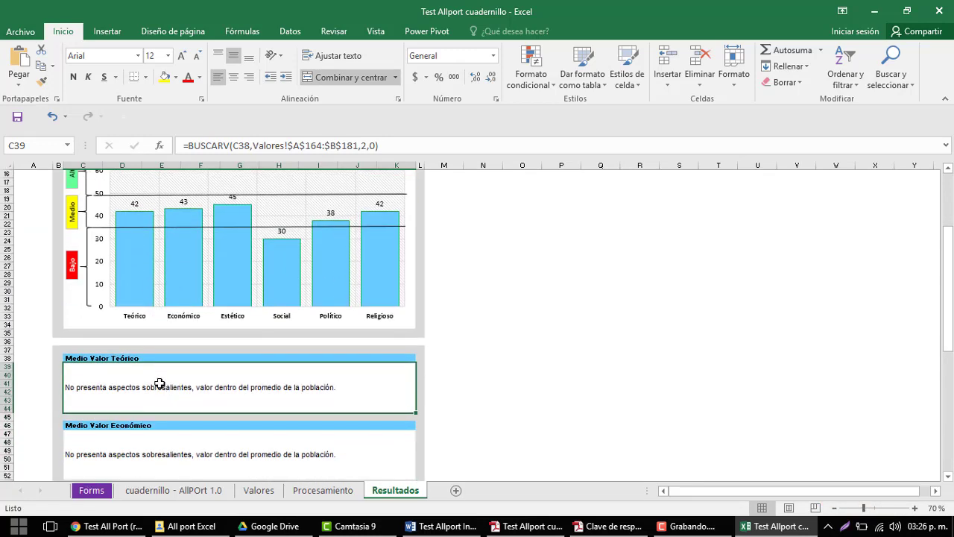
scroll(162, 417, "down", 1)
scroll(159, 437, "down", 1)
scroll(160, 438, "down", 1)
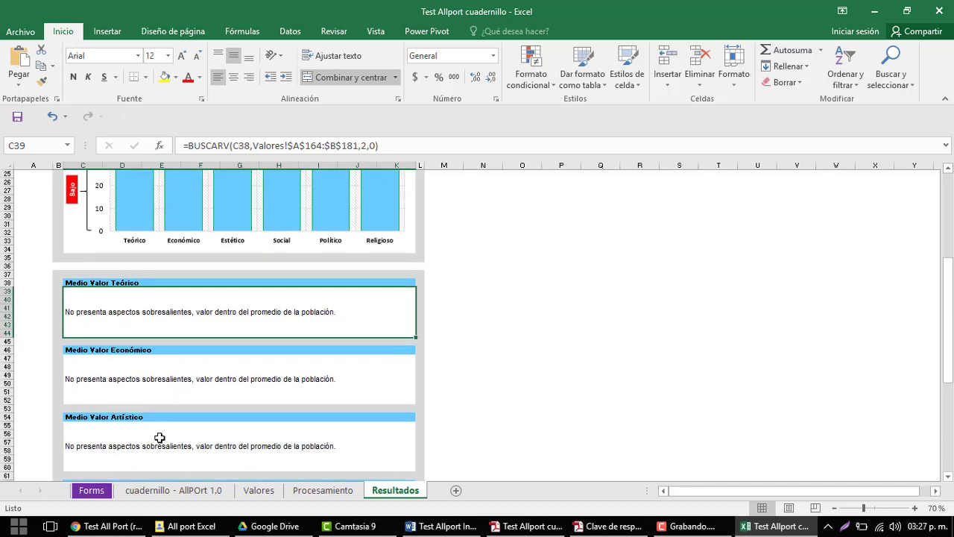
scroll(159, 438, "up", 3)
scroll(159, 437, "up", 4)
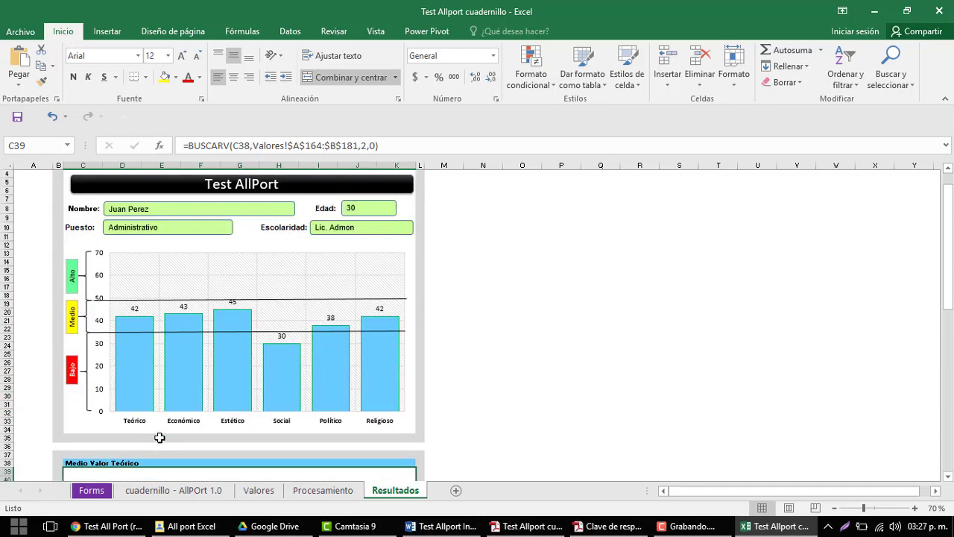
scroll(159, 438, "up", 1)
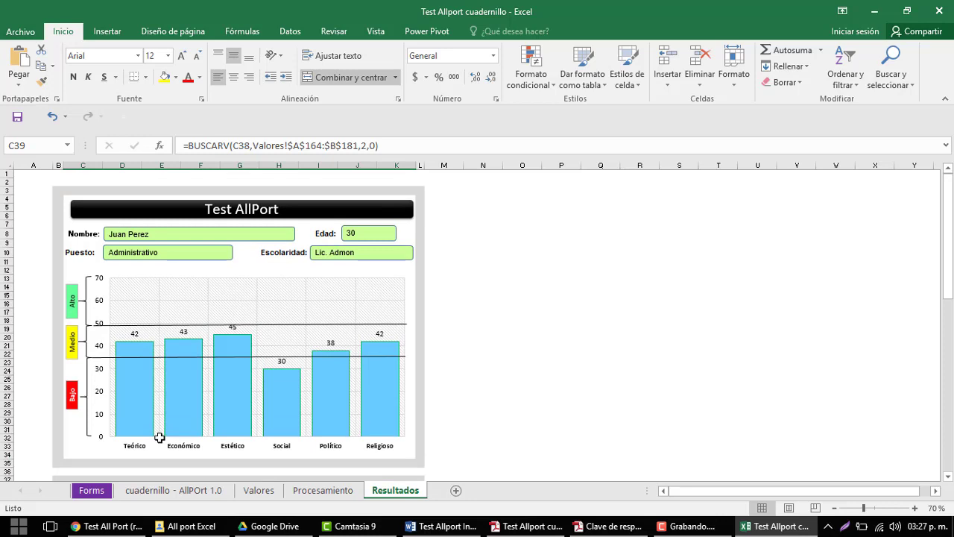